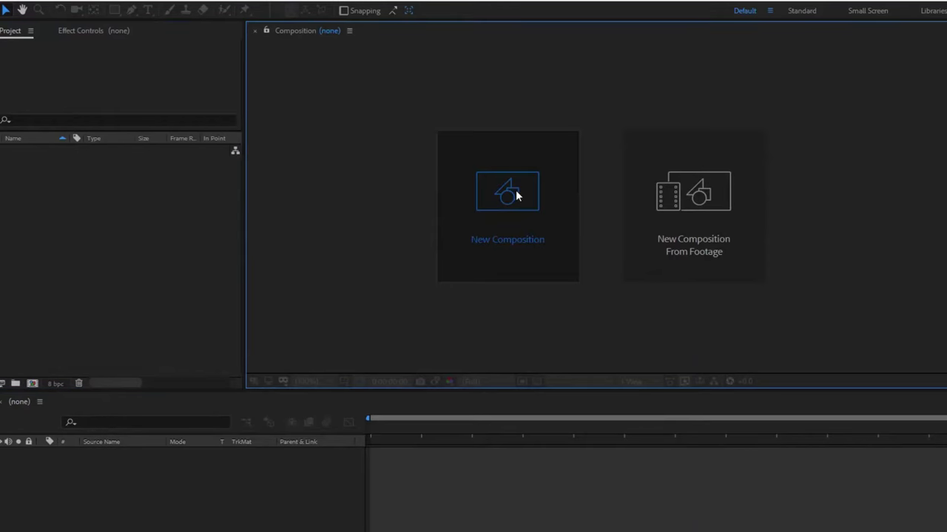
Create Comp 1 and import the macaron JPG photo into the project.
{"action": "left_click", "coordinate": [515, 190]}
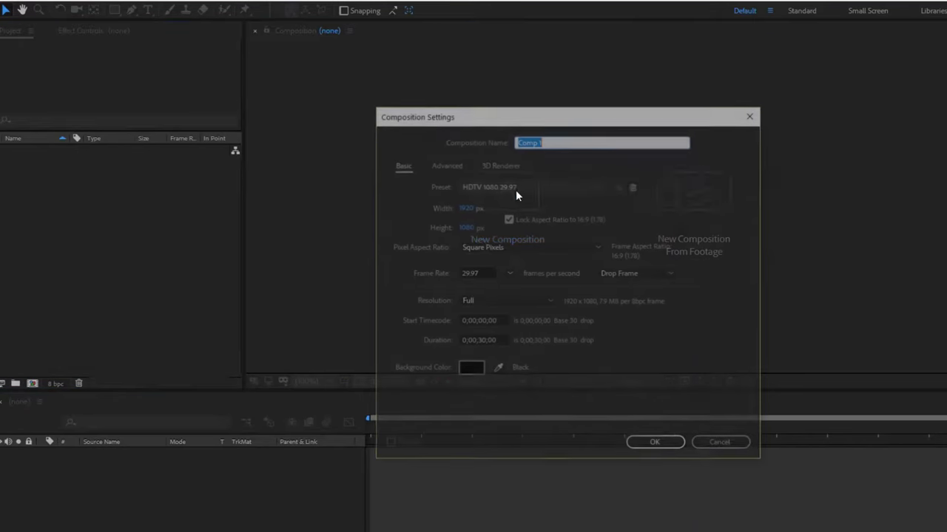
{"action": "left_click", "coordinate": [655, 446]}
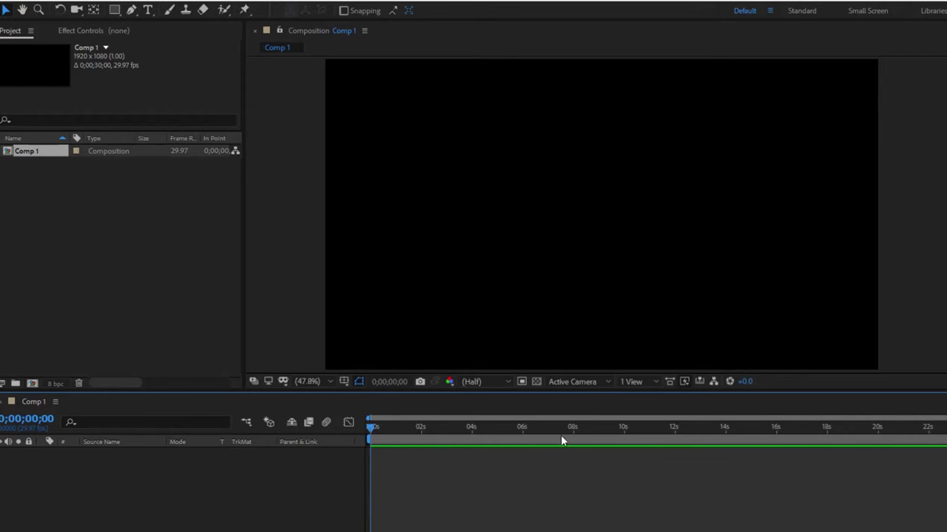
{"action": "right_click", "coordinate": [82, 279]}
{"action": "mouse_move", "coordinate": [112, 333]}
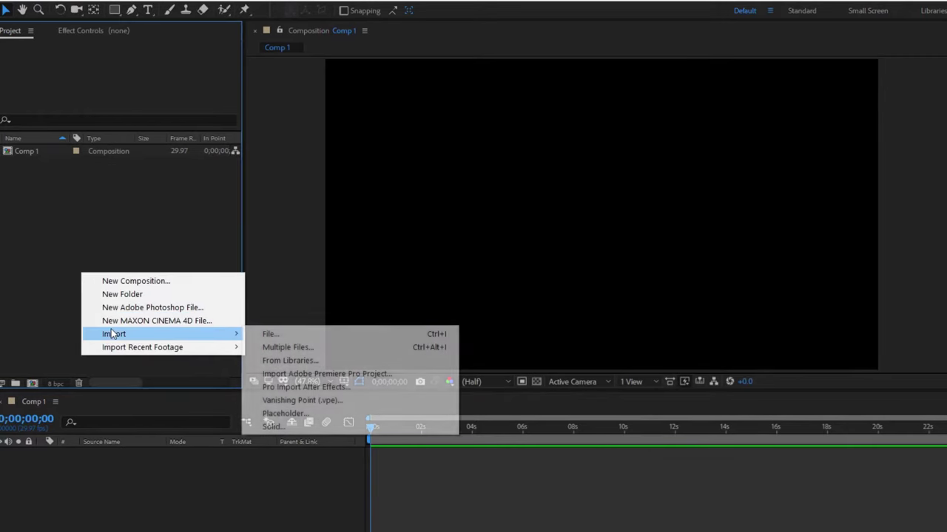
{"action": "left_click", "coordinate": [295, 342]}
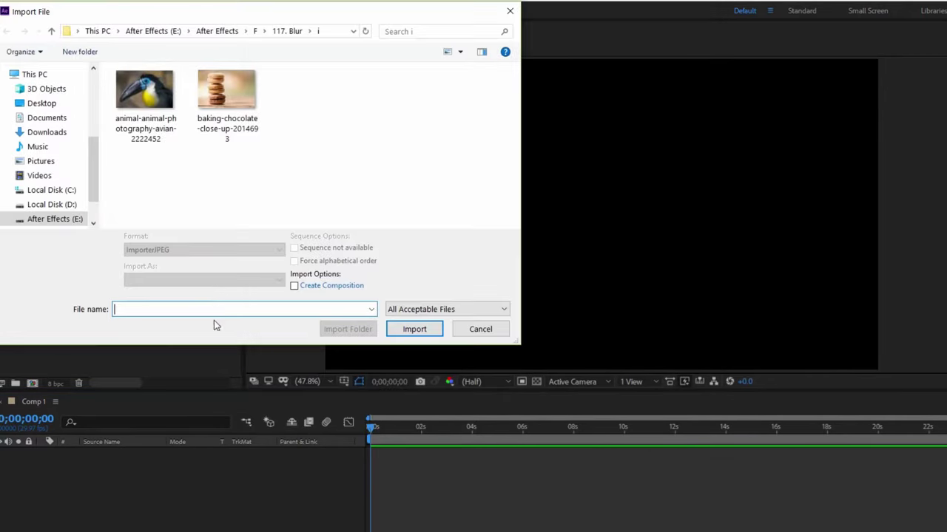
{"action": "left_click", "coordinate": [227, 92]}
{"action": "left_click", "coordinate": [414, 329]}
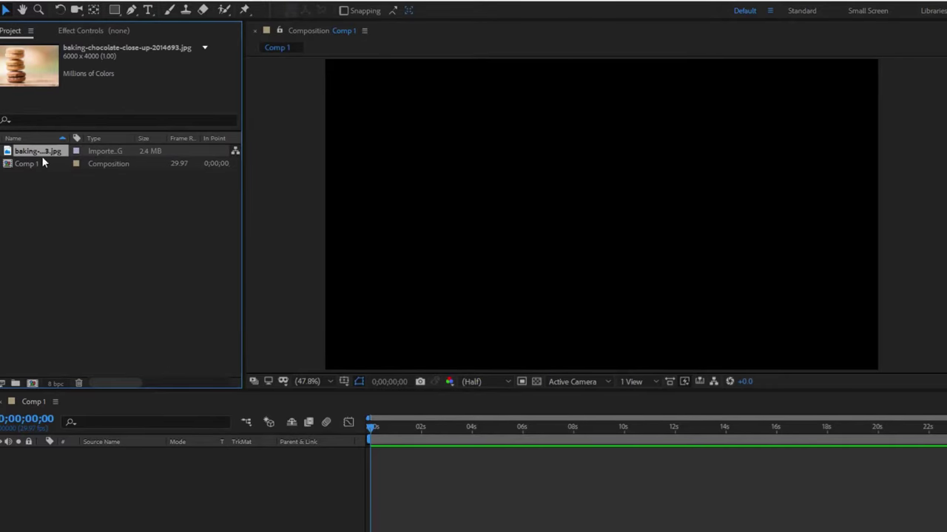
Place the macaron photo in Comp 1 and fit it to the composition frame.
{"action": "left_click_drag", "start_coordinate": [63, 244], "coordinate": [100, 457]}
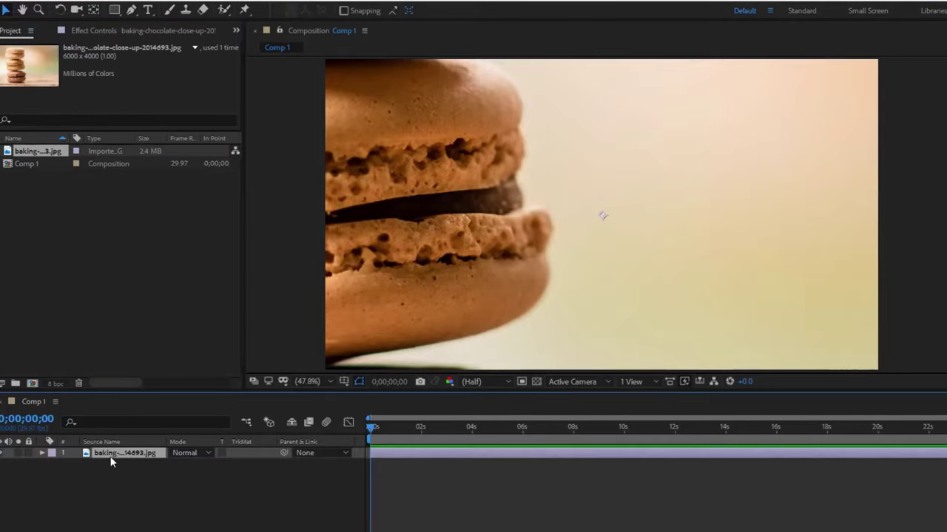
{"action": "right_click", "coordinate": [111, 460]}
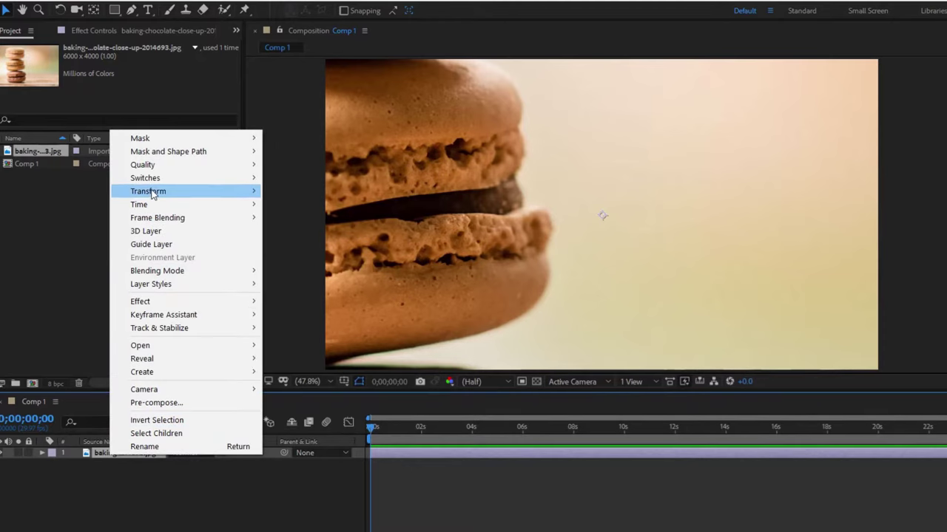
{"action": "mouse_move", "coordinate": [227, 197]}
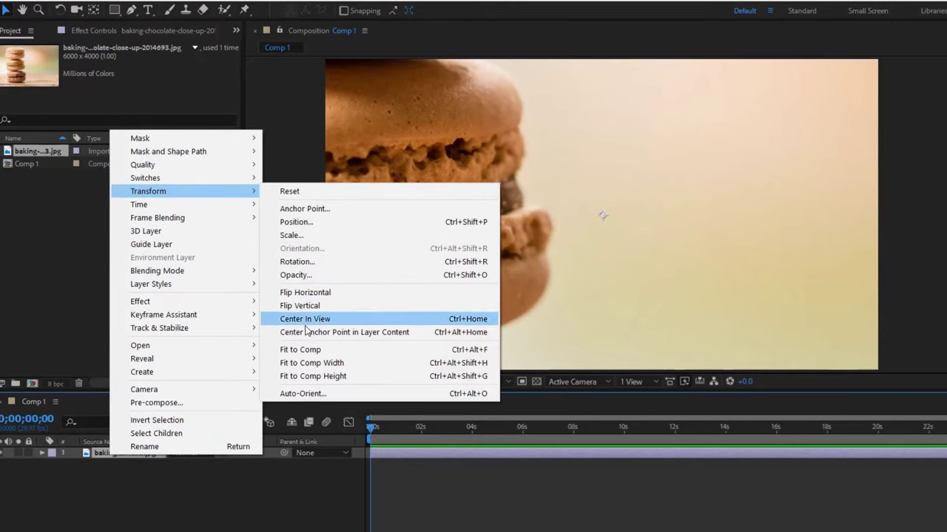
{"action": "left_click", "coordinate": [305, 350]}
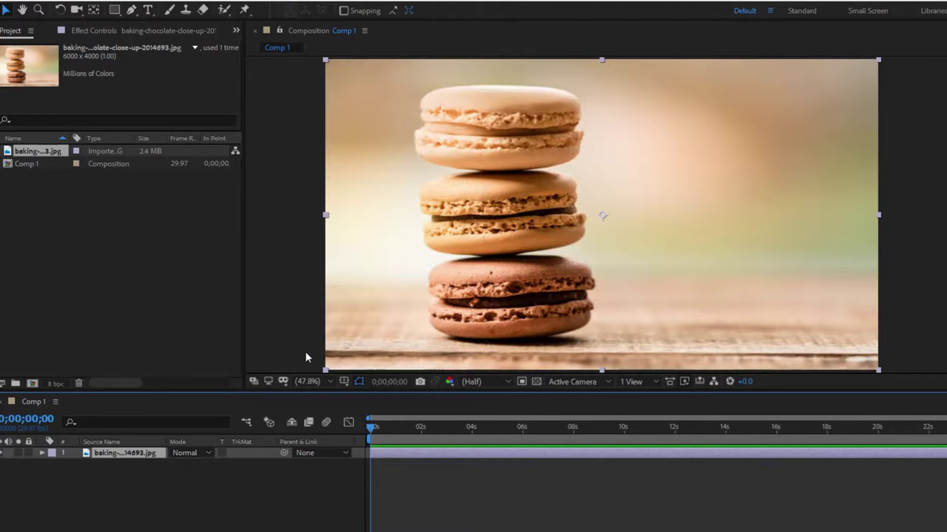
{"action": "left_click", "coordinate": [122, 487]}
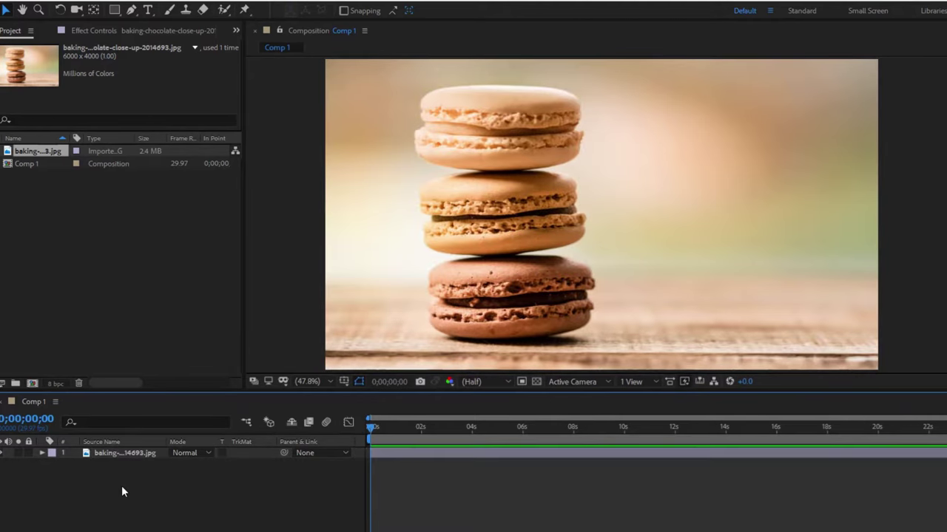
Add a new solid layer named 'Blur map' to the timeline.
{"action": "right_click", "coordinate": [126, 492]}
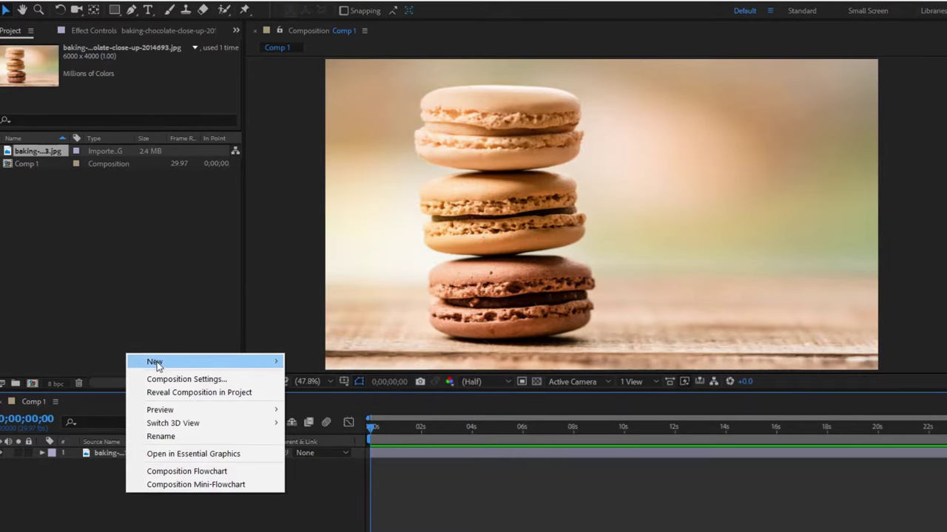
{"action": "mouse_move", "coordinate": [159, 362]}
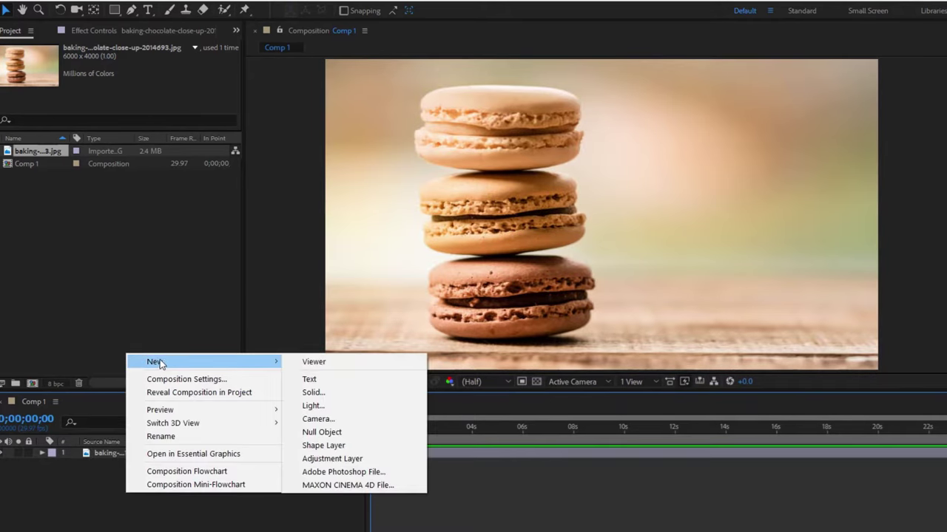
{"action": "left_click", "coordinate": [314, 393]}
{"action": "type", "text": "B"}
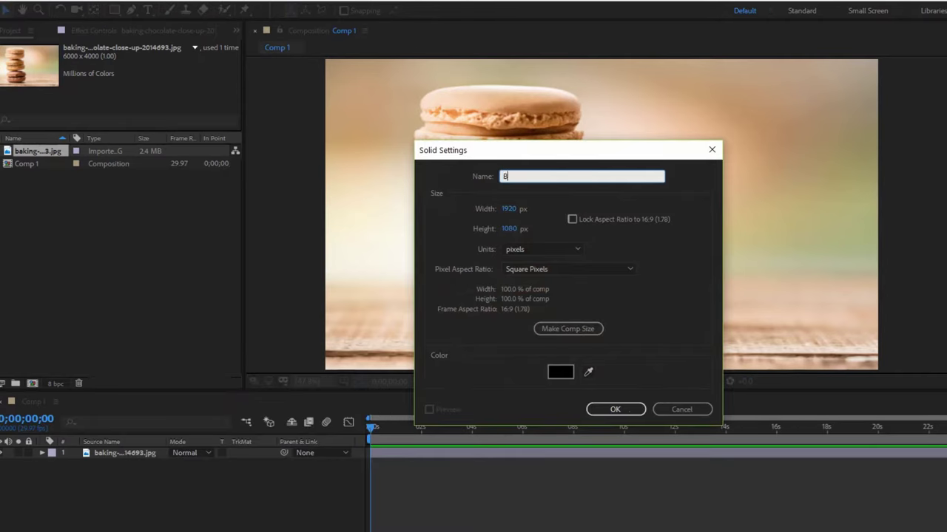
{"action": "type", "text": "lur map"}
{"action": "left_click", "coordinate": [602, 414]}
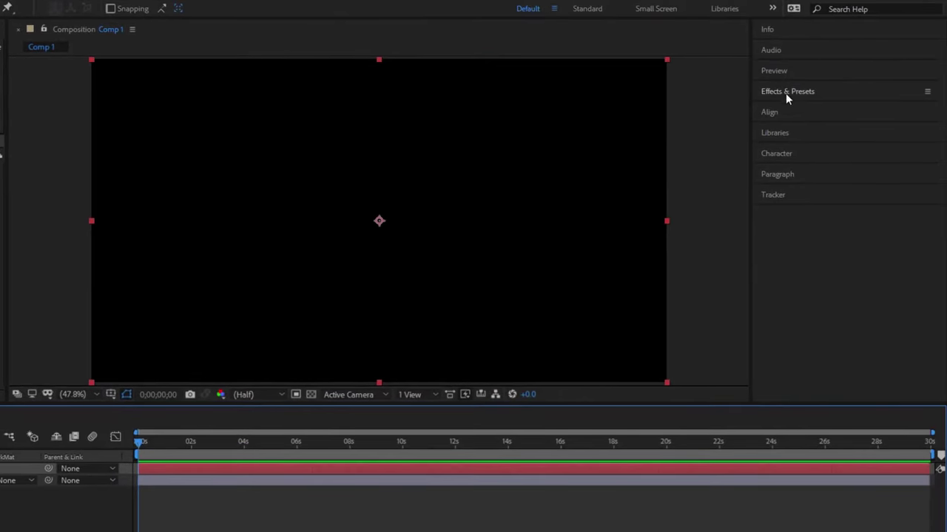
Search effects for 'ramp' and apply Gradient Ramp to the Blur map layer.
{"action": "left_click", "coordinate": [785, 92]}
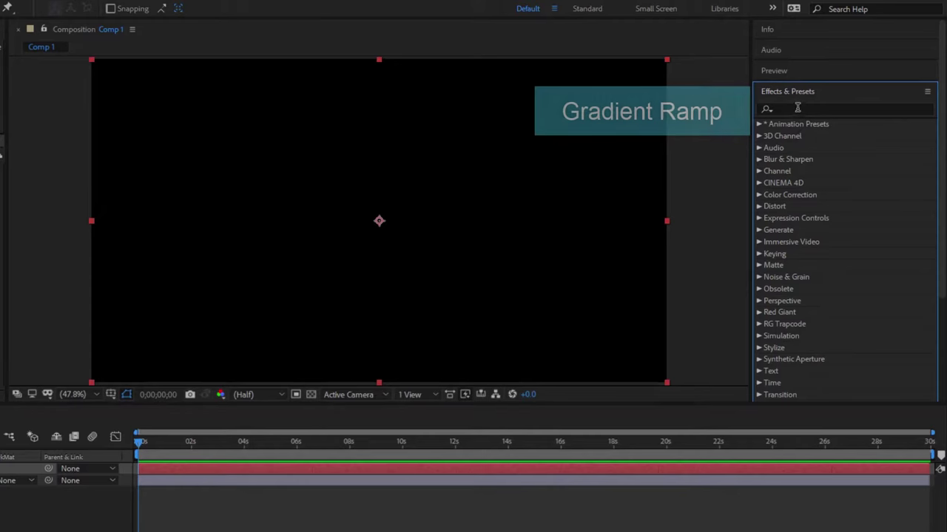
{"action": "left_click", "coordinate": [797, 108]}
{"action": "type", "text": "ramp"}
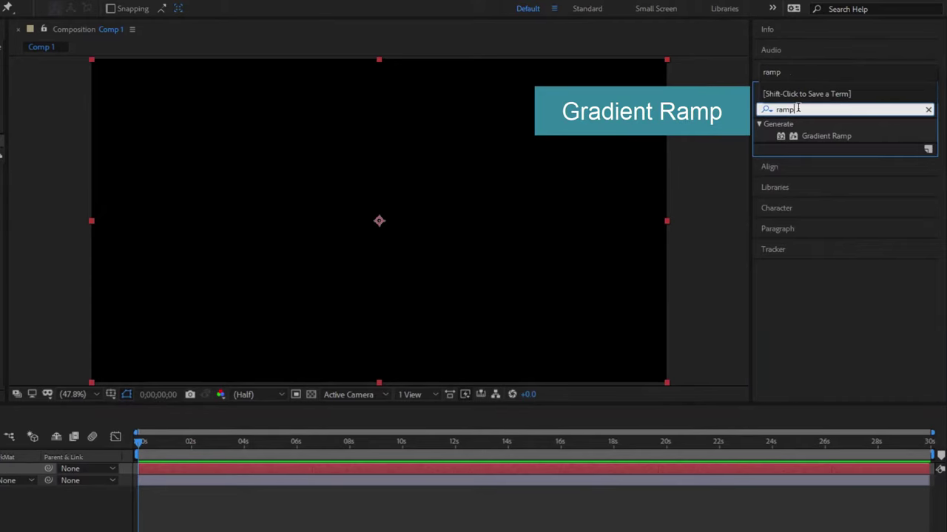
{"action": "left_click", "coordinate": [821, 137]}
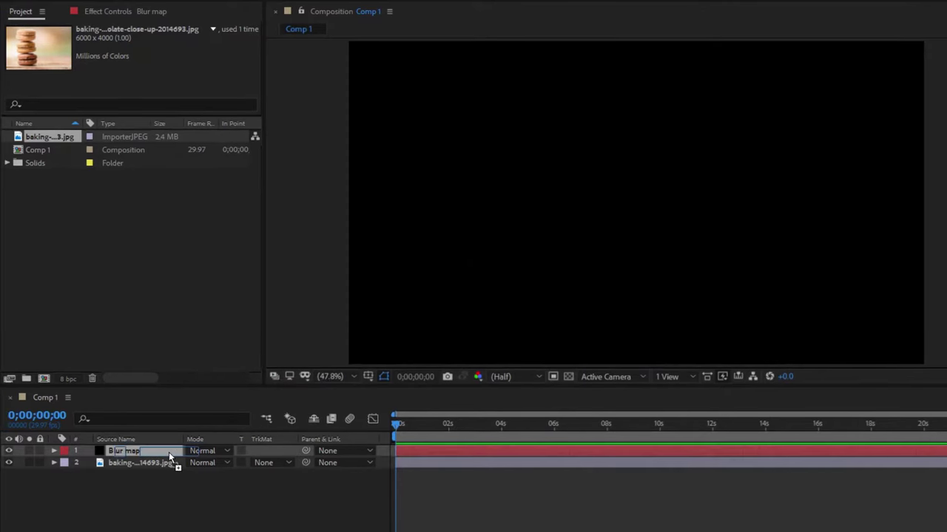
{"action": "left_click_drag", "start_coordinate": [244, 413], "coordinate": [169, 452]}
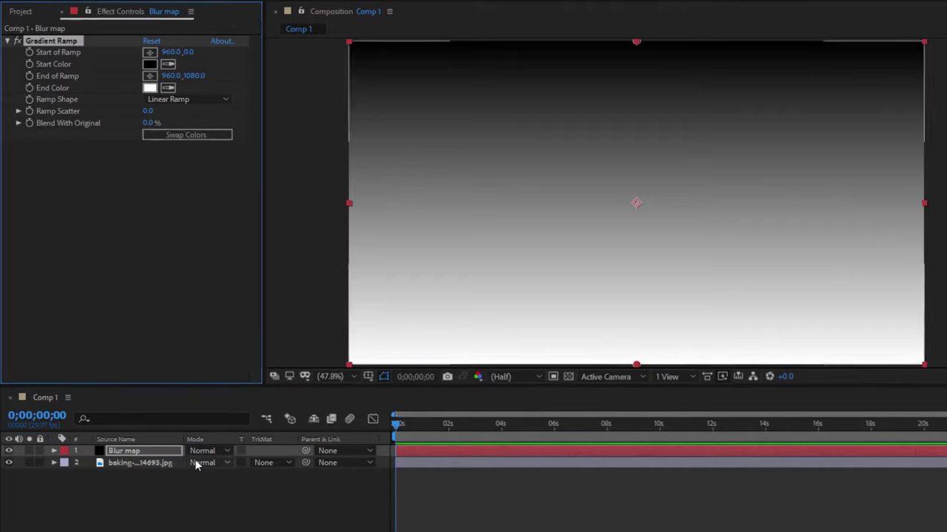
Make the Gradient Ramp radial, centred near 600, 533.7 and ending at 1098.1, 906.3.
{"action": "left_click", "coordinate": [182, 99]}
{"action": "left_click", "coordinate": [186, 127]}
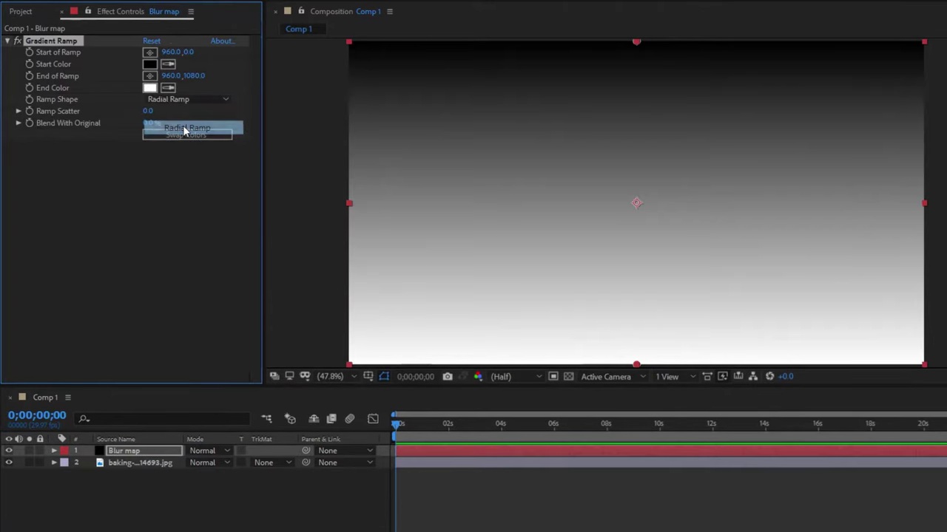
{"action": "left_click_drag", "start_coordinate": [637, 43], "coordinate": [554, 223]}
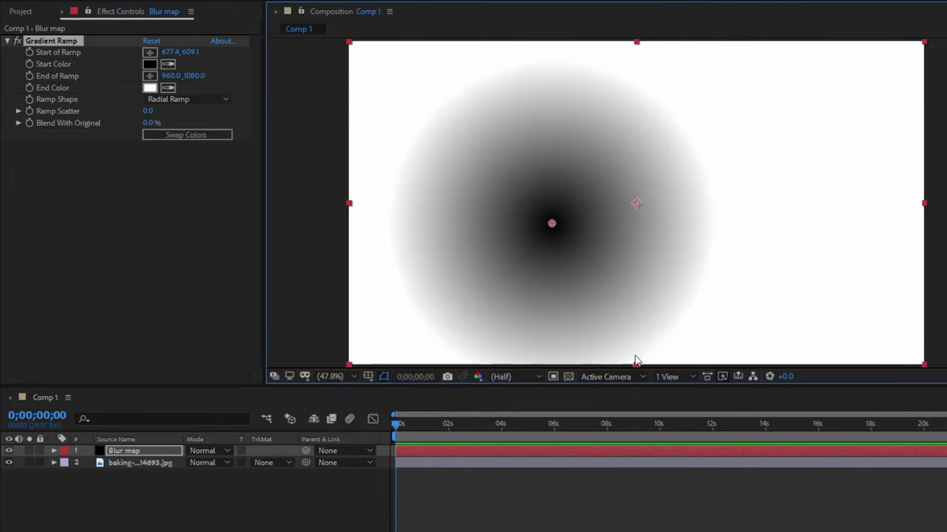
{"action": "left_click_drag", "start_coordinate": [638, 367], "coordinate": [678, 313]}
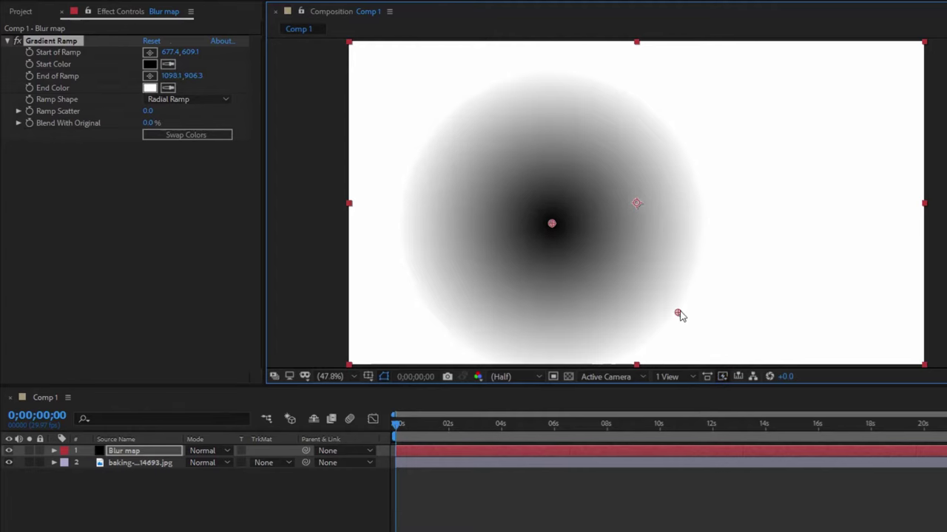
{"action": "left_click_drag", "start_coordinate": [551, 225], "coordinate": [528, 201]}
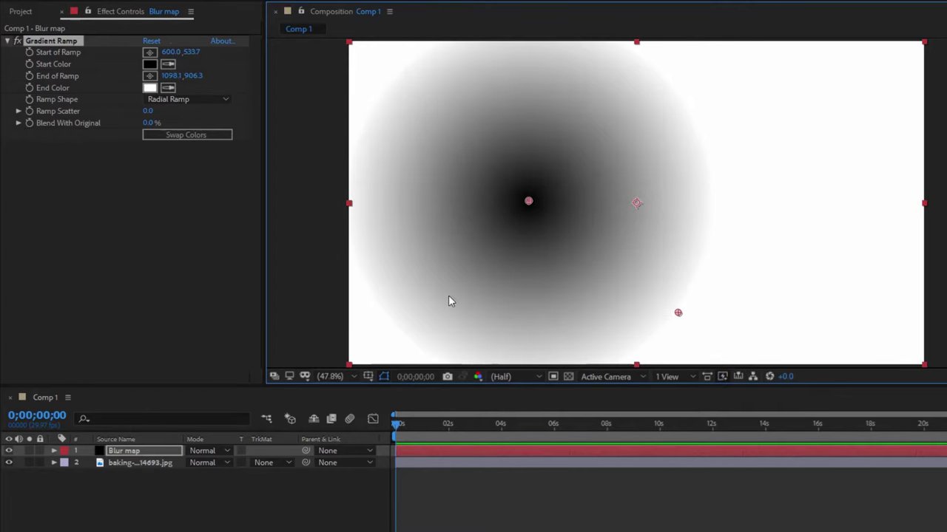
Hide the Blur map, add Adjustment Layer 1 on top, and search effects for 'comp'.
{"action": "left_click", "coordinate": [9, 451]}
{"action": "right_click", "coordinate": [139, 500]}
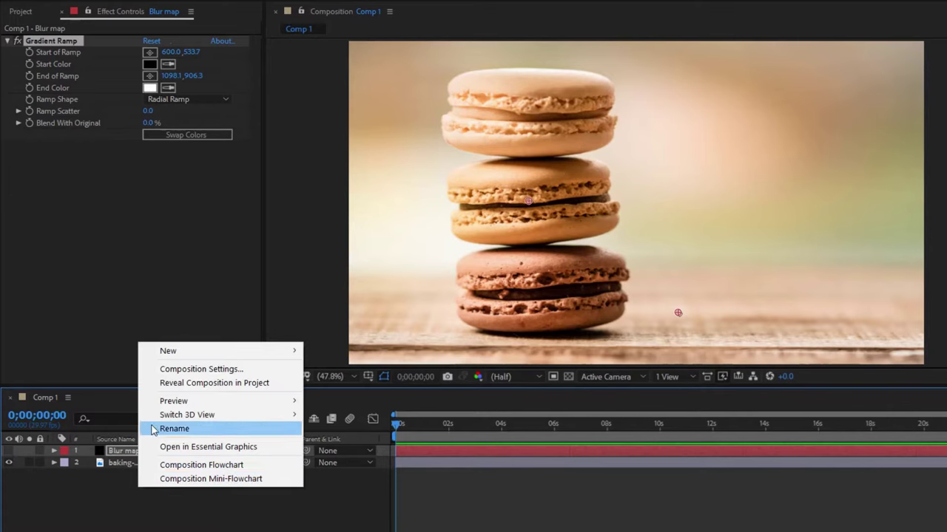
{"action": "mouse_move", "coordinate": [173, 359]}
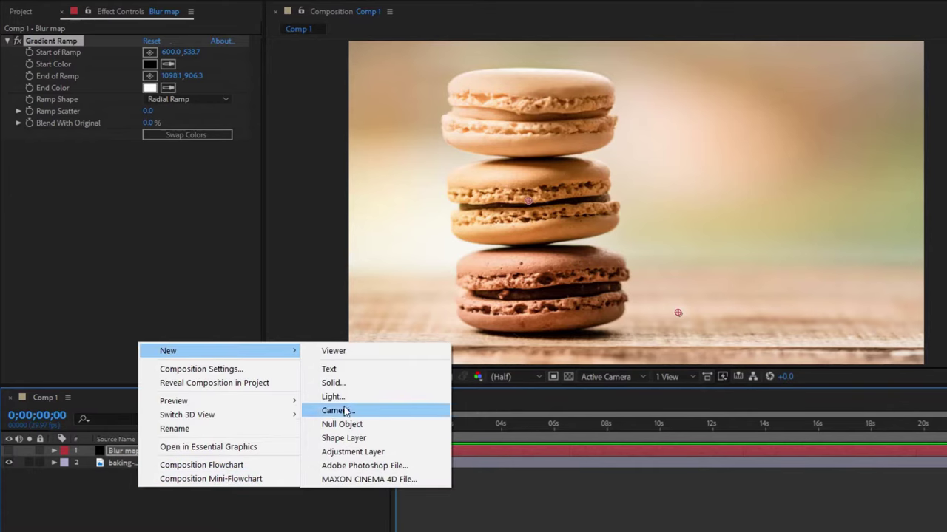
{"action": "left_click", "coordinate": [343, 452]}
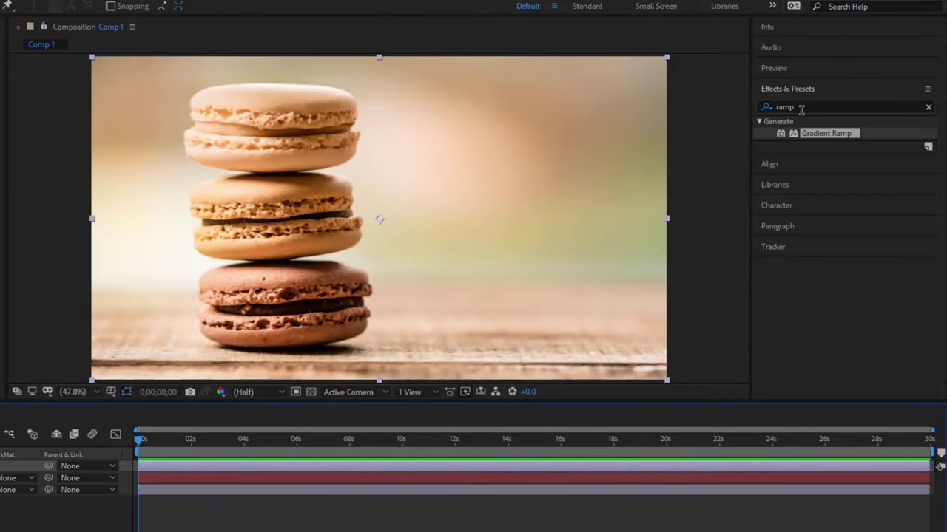
{"action": "left_click", "coordinate": [803, 107]}
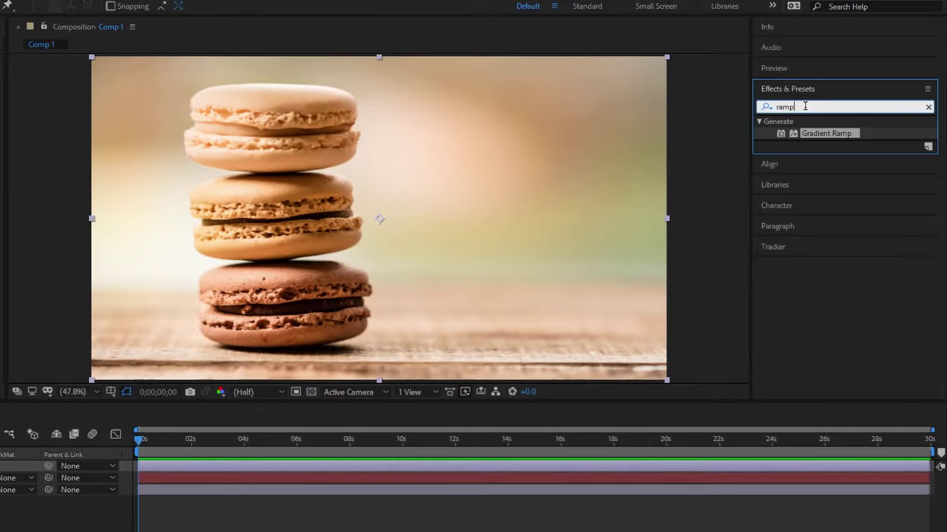
{"action": "type", "text": "comp"}
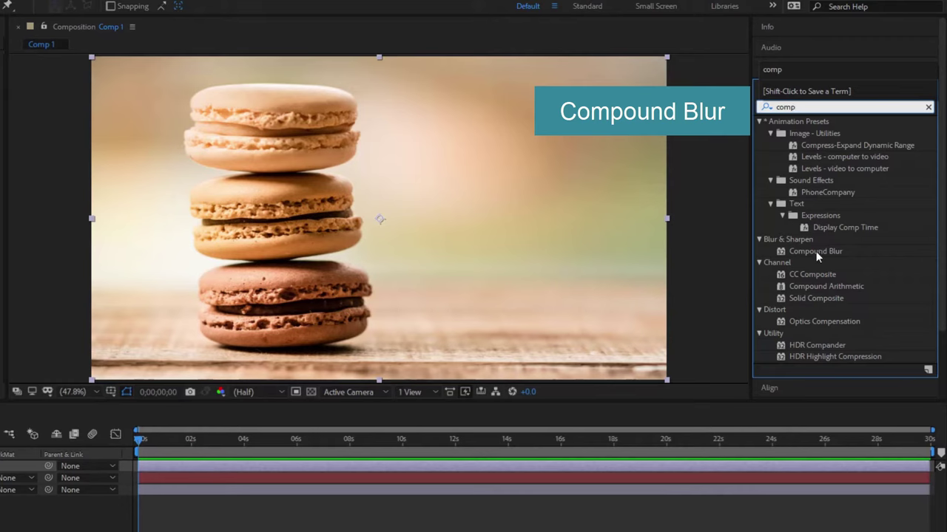
Apply Compound Blur to Adjustment Layer 1 using Blur map's Effects & Masks, Maximum Blur 12.
{"action": "left_click_drag", "start_coordinate": [817, 254], "coordinate": [631, 283]}
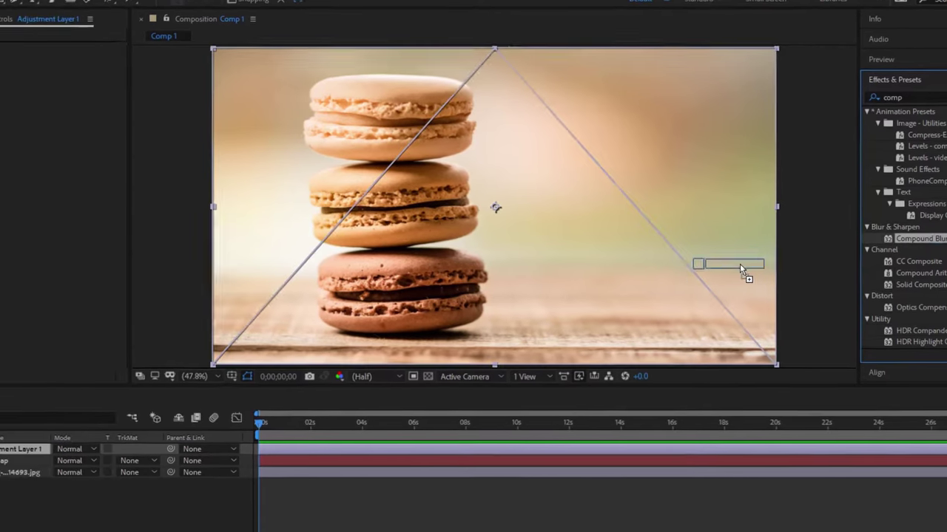
{"action": "left_click_drag", "start_coordinate": [739, 263], "coordinate": [165, 431]}
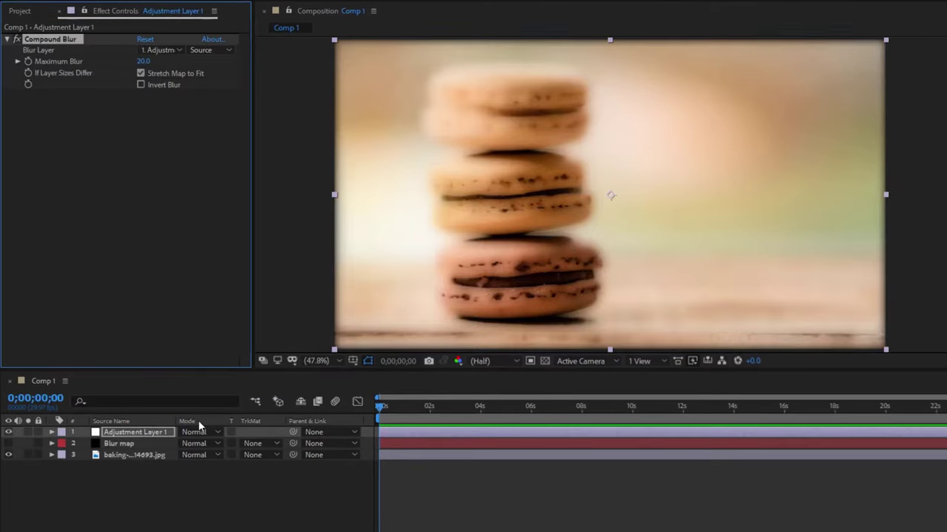
{"action": "left_click", "coordinate": [173, 49]}
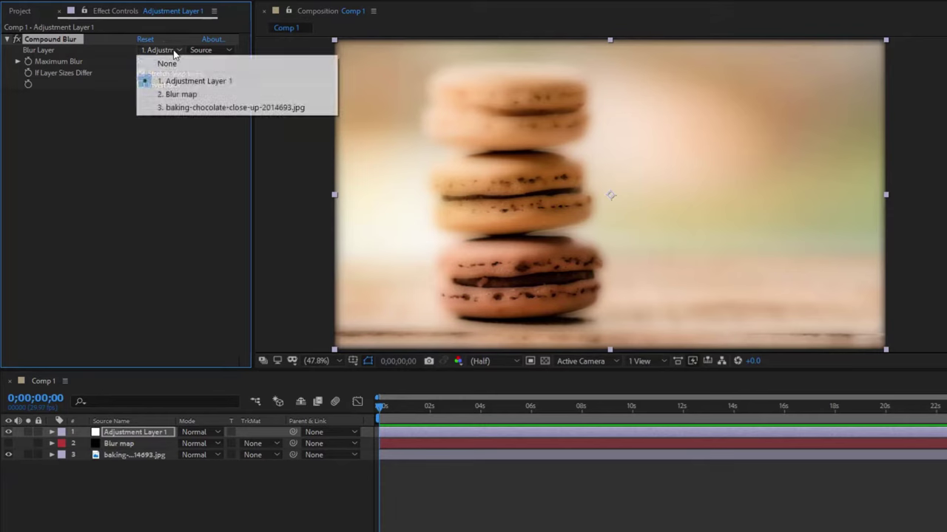
{"action": "left_click", "coordinate": [178, 95]}
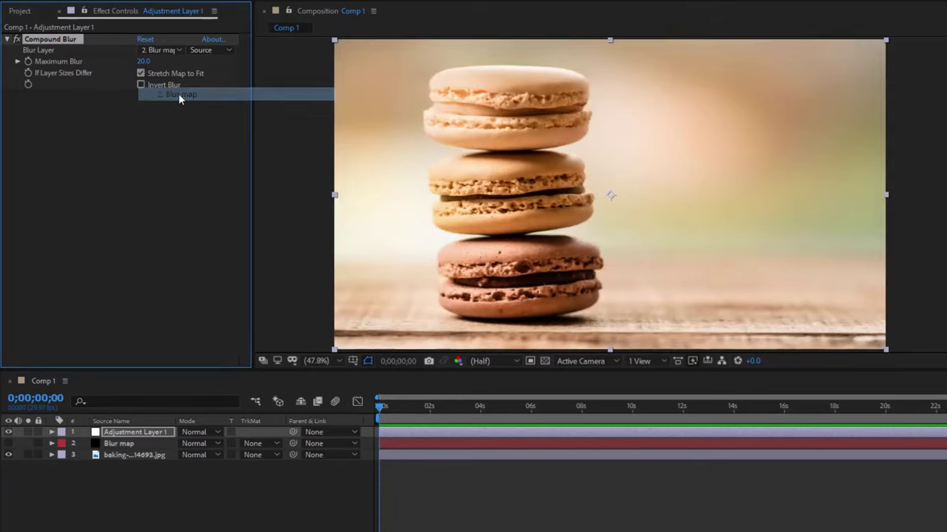
{"action": "left_click", "coordinate": [203, 51]}
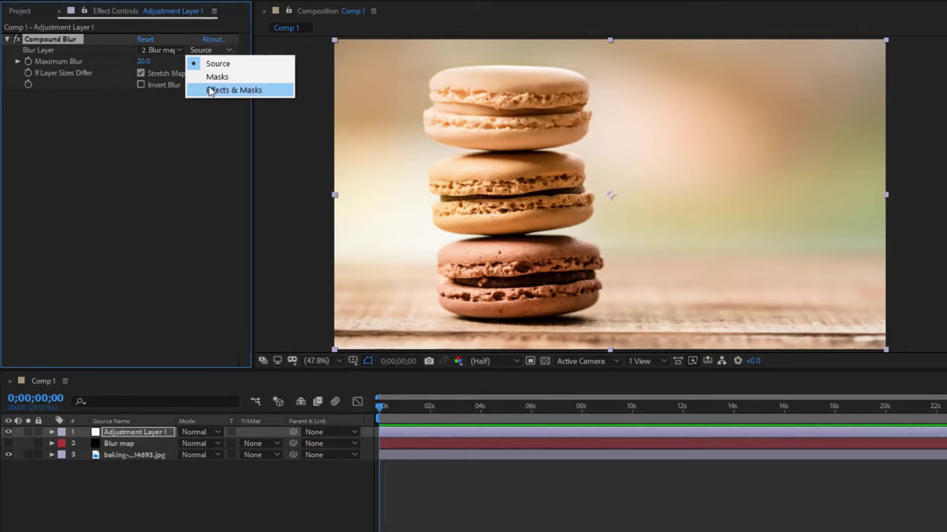
{"action": "left_click", "coordinate": [211, 89]}
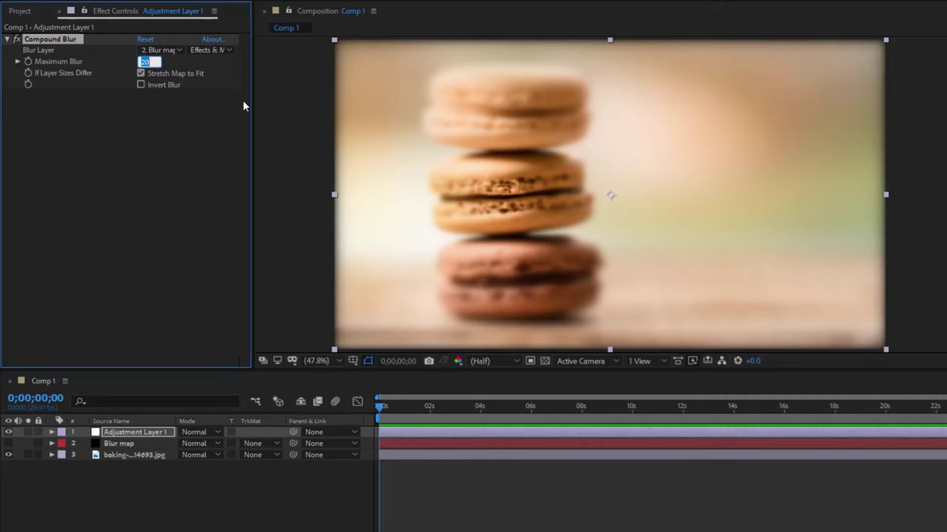
{"action": "type", "text": "12"}
{"action": "key", "text": "Return"}
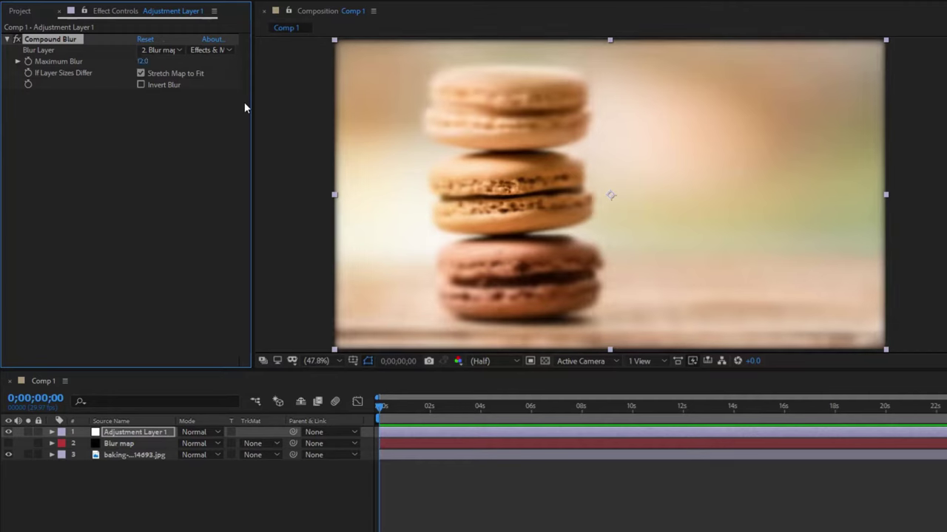
Move the Blur map ramp to run from 633.5,749.3 to 1160.9,548.4, then solo the layer.
{"action": "left_click", "coordinate": [127, 445]}
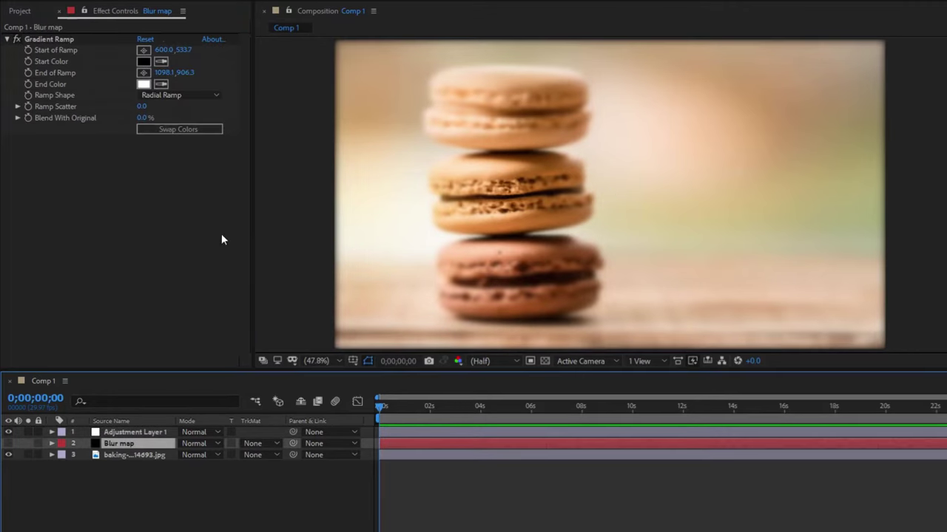
{"action": "left_click", "coordinate": [72, 39]}
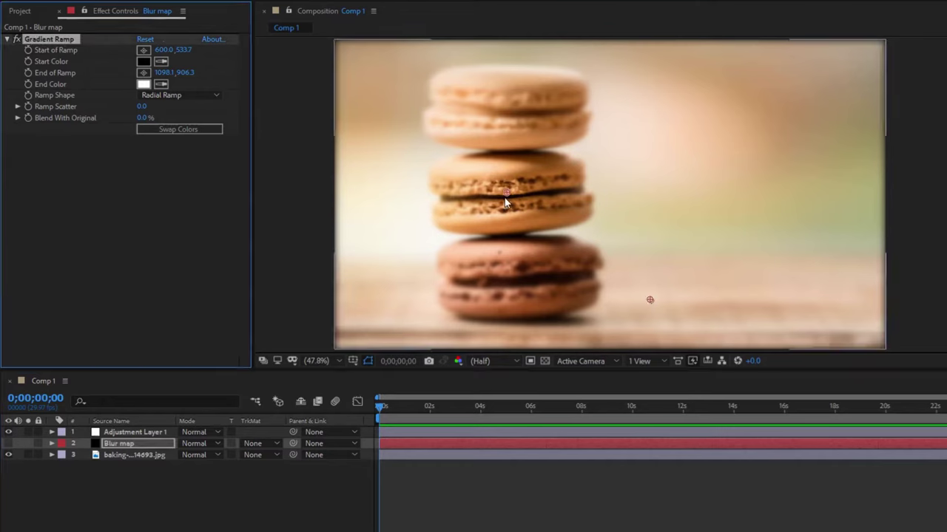
{"action": "left_click_drag", "start_coordinate": [508, 196], "coordinate": [514, 249]}
{"action": "left_click_drag", "start_coordinate": [514, 282], "coordinate": [516, 281]}
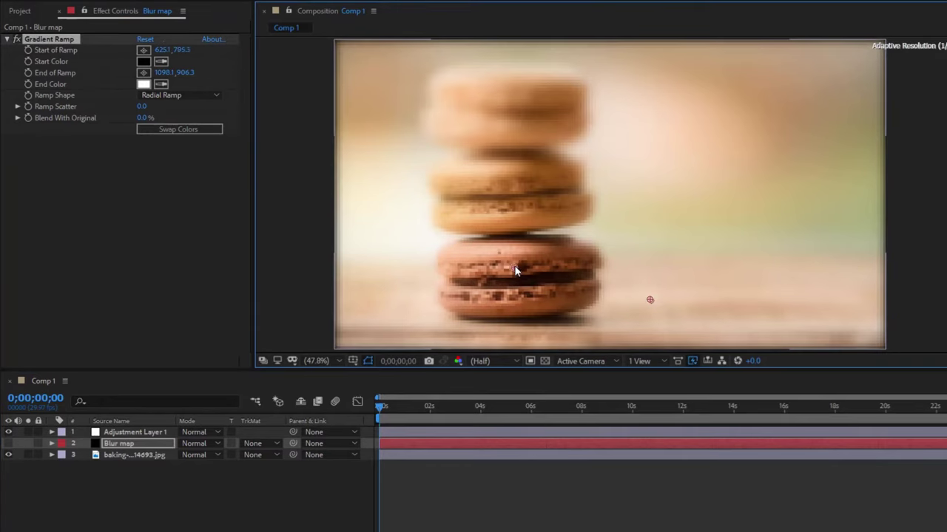
{"action": "left_click_drag", "start_coordinate": [651, 300], "coordinate": [688, 244]}
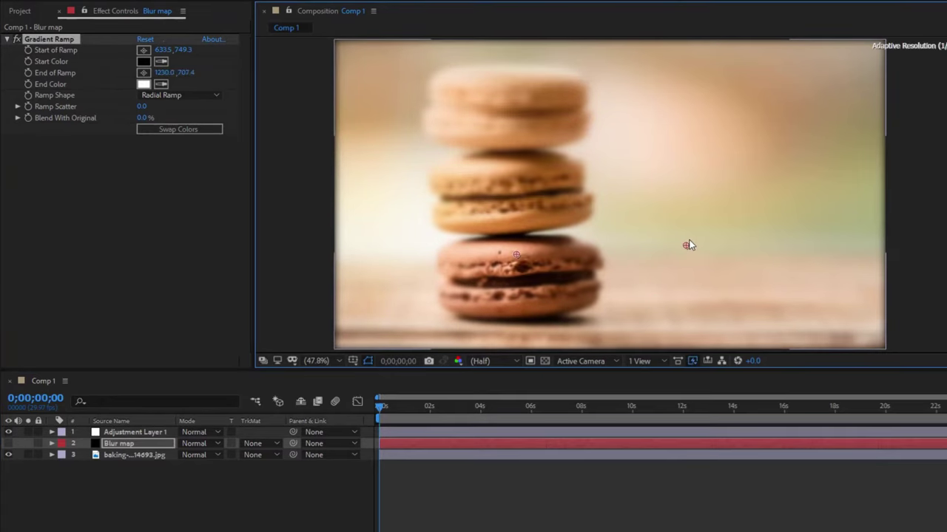
{"action": "mouse_move", "coordinate": [549, 182]}
{"action": "left_mouse_down"}
{"action": "mouse_move", "coordinate": [554, 193]}
{"action": "mouse_move", "coordinate": [667, 196]}
{"action": "left_mouse_up"}
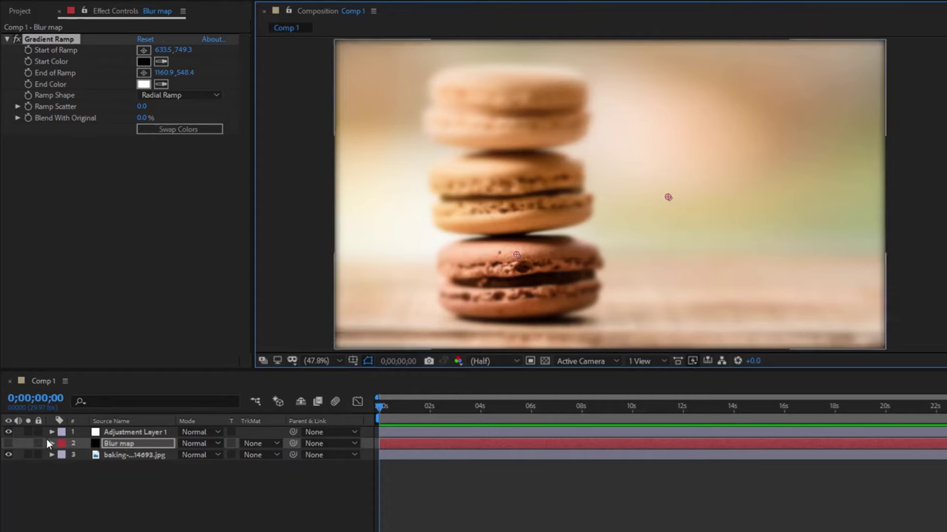
{"action": "left_click", "coordinate": [8, 443], "text": "alt"}
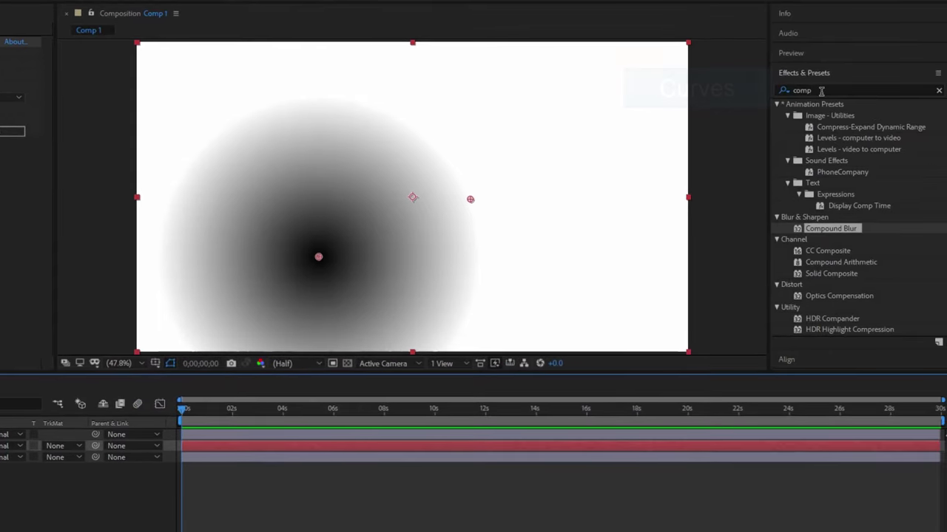
Search effects for 'curves' and apply Curves to the Blur map layer.
{"action": "double_click", "coordinate": [821, 90]}
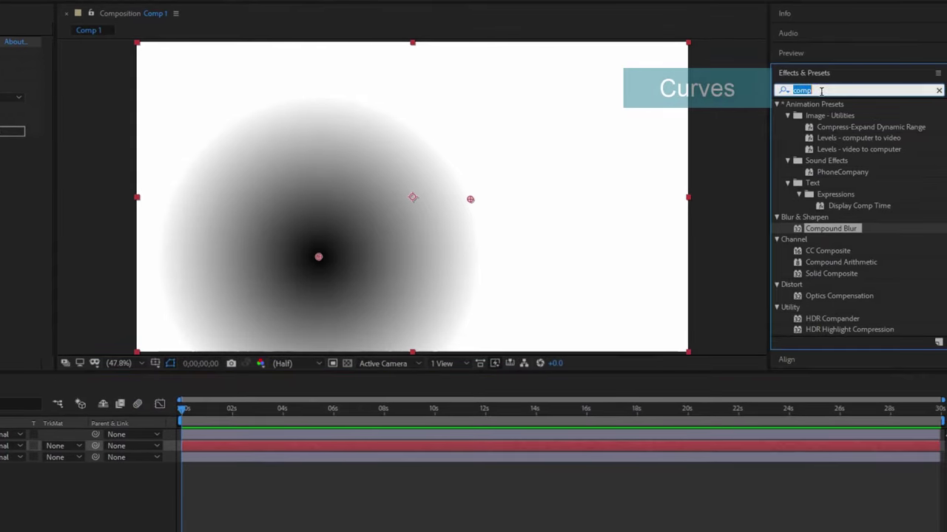
{"action": "type", "text": "curves"}
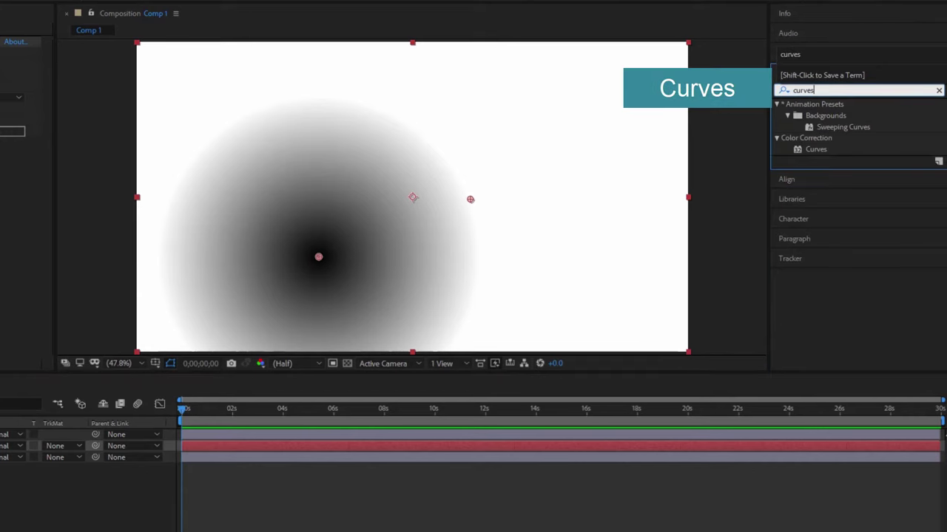
{"action": "left_click", "coordinate": [816, 149]}
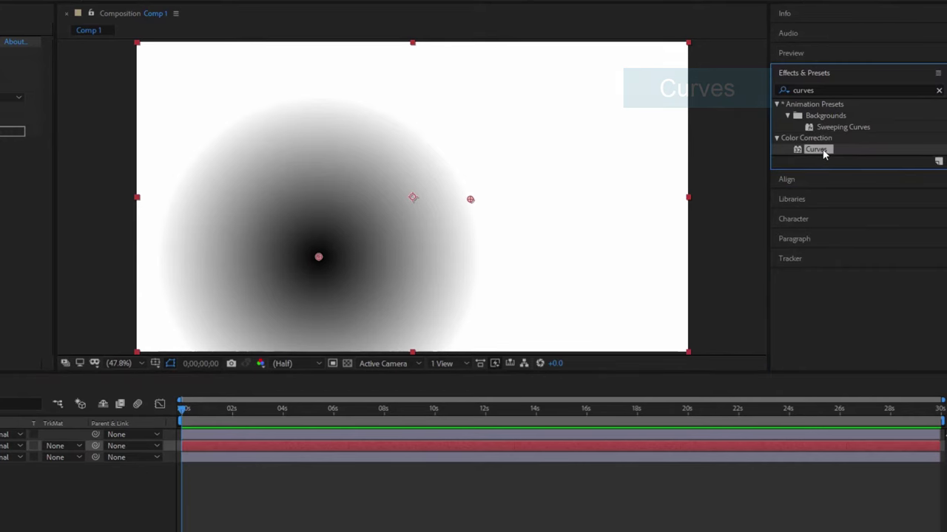
{"action": "left_click_drag", "start_coordinate": [816, 151], "coordinate": [596, 231]}
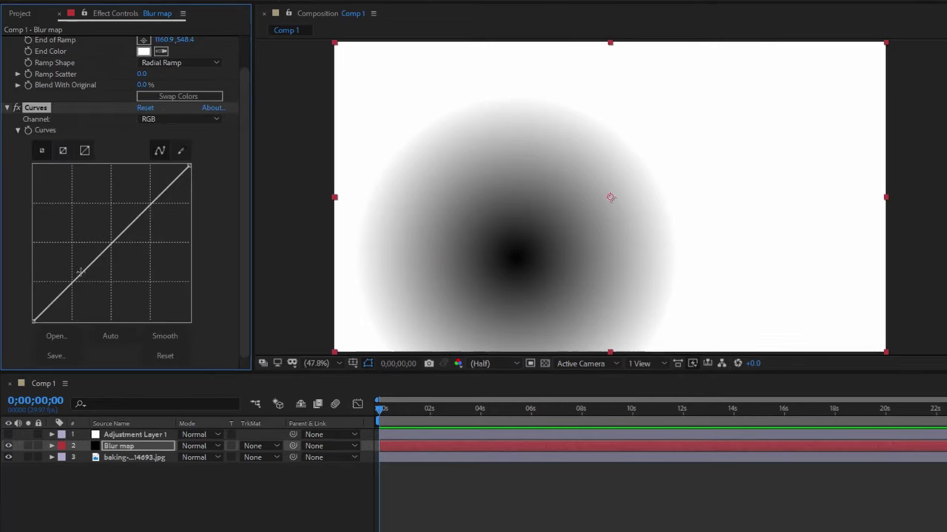
Bow the Blur map's RGB curve downward to deepen and widen the gradient's black centre.
{"action": "left_click_drag", "start_coordinate": [74, 279], "coordinate": [95, 302]}
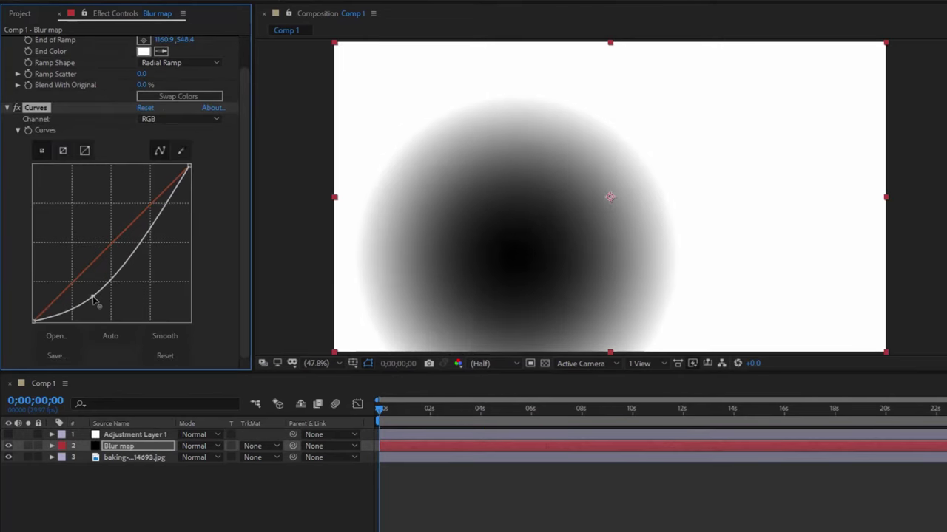
{"action": "left_click_drag", "start_coordinate": [170, 216], "coordinate": [169, 217]}
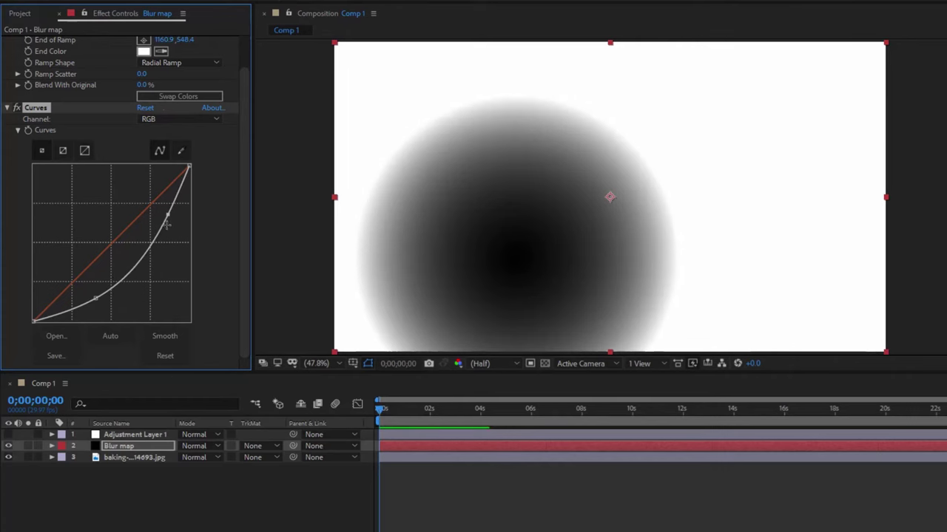
{"action": "left_click_drag", "start_coordinate": [157, 238], "coordinate": [155, 242]}
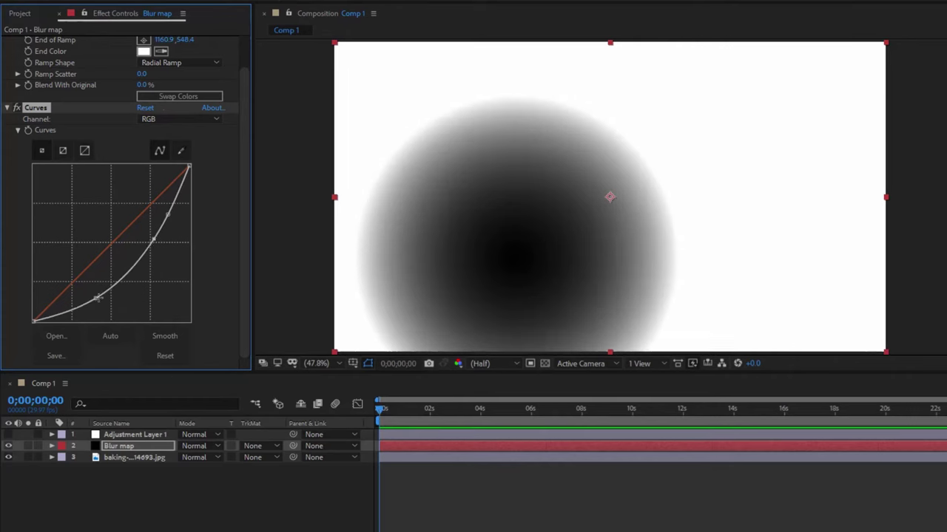
{"action": "left_click_drag", "start_coordinate": [96, 298], "coordinate": [96, 303]}
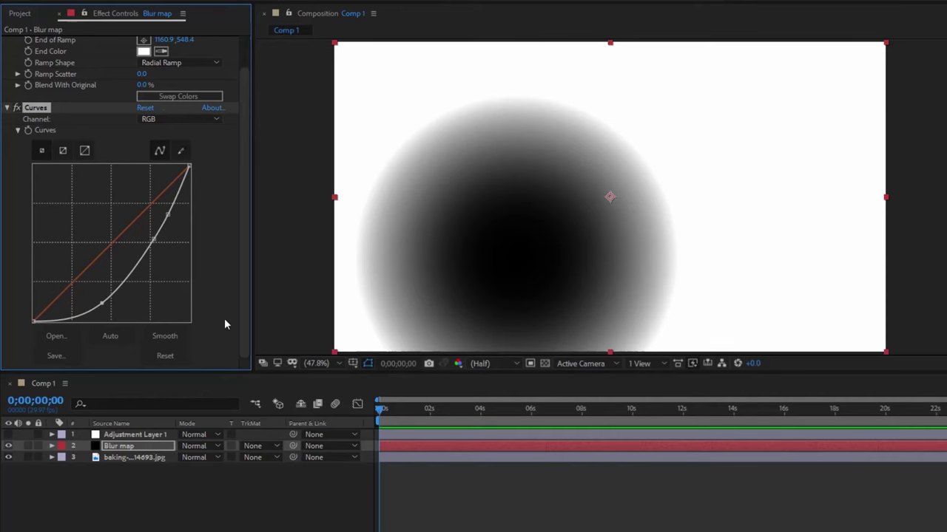
Hide the Blur map to preview the blurred photo and select its Gradient Ramp.
{"action": "left_click", "coordinate": [9, 447]}
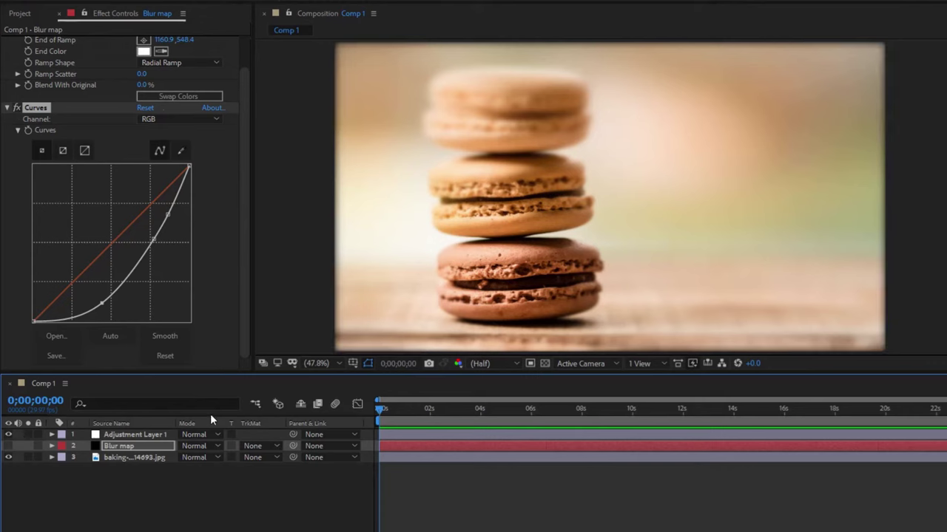
{"action": "left_click", "coordinate": [119, 447]}
{"action": "scroll", "coordinate": [130, 111], "scroll_direction": "up", "scroll_amount": 2}
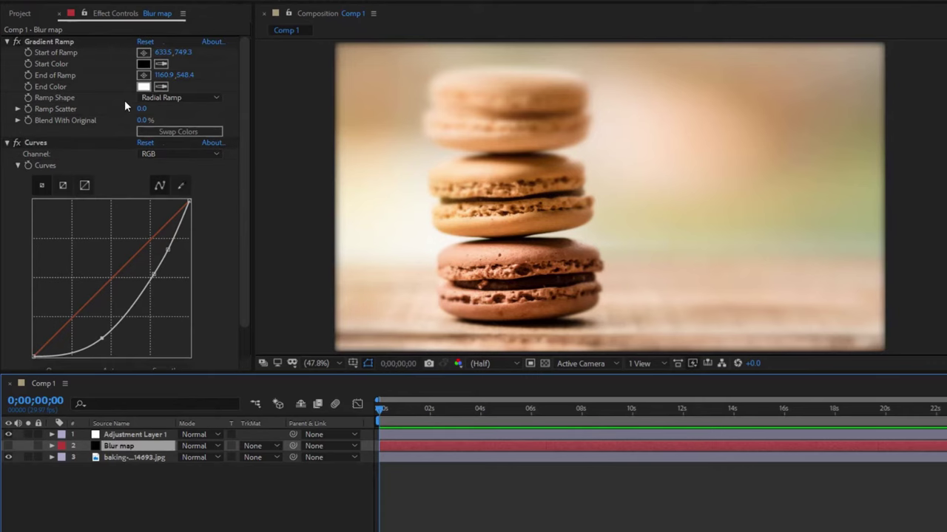
{"action": "left_click", "coordinate": [72, 42]}
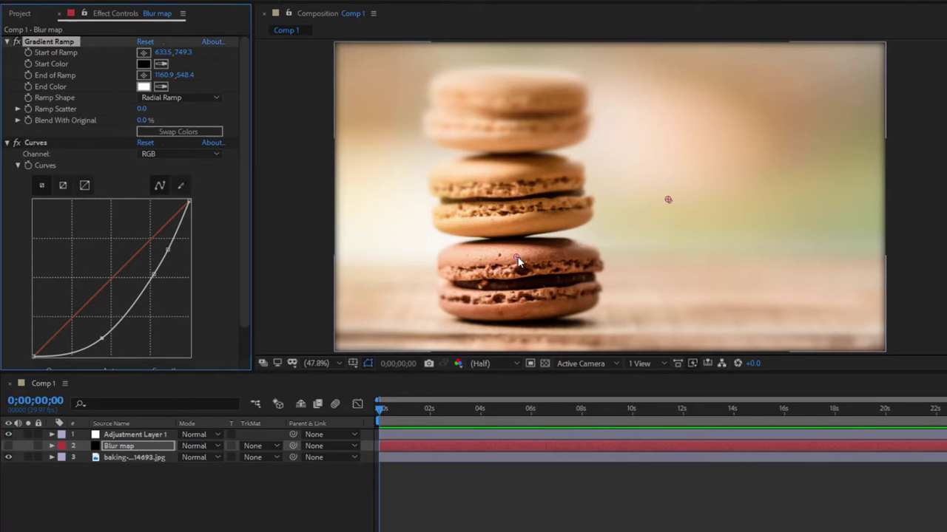
Reposition the ramp to span 376.0,749.3 to 1010.2,494.0, keeping the bottom macaron sharp.
{"action": "left_click_drag", "start_coordinate": [517, 260], "coordinate": [523, 274]}
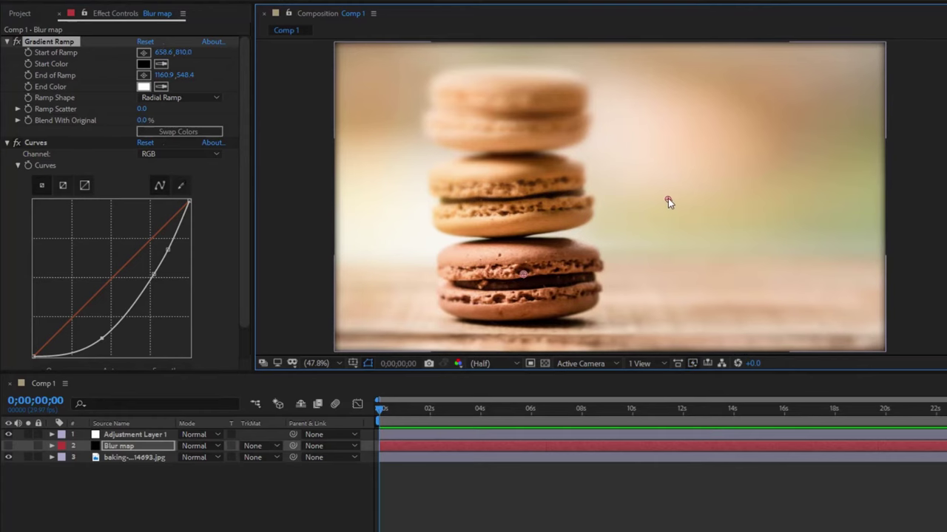
{"action": "left_click_drag", "start_coordinate": [667, 201], "coordinate": [607, 198]}
{"action": "left_click_drag", "start_coordinate": [518, 276], "coordinate": [514, 192]}
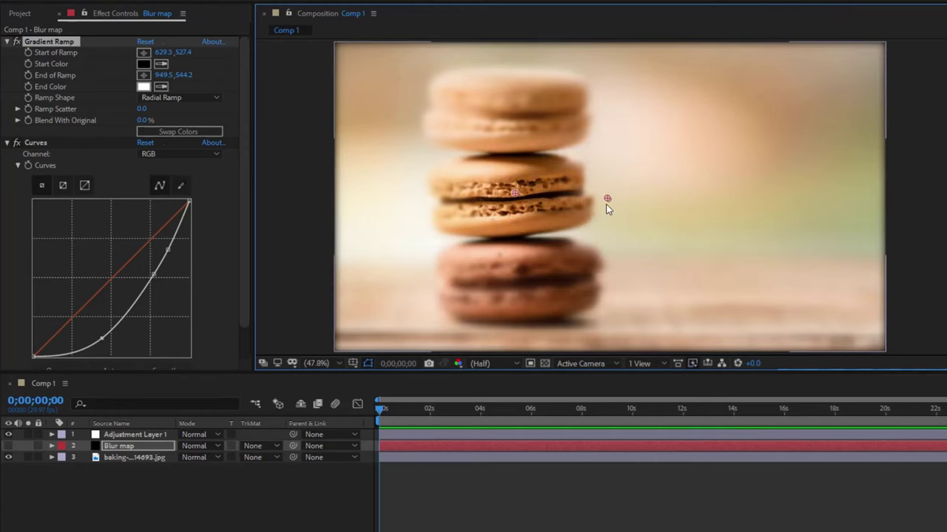
{"action": "left_click_drag", "start_coordinate": [607, 201], "coordinate": [624, 185]}
{"action": "mouse_move", "coordinate": [513, 194]}
{"action": "left_mouse_down"}
{"action": "mouse_move", "coordinate": [521, 121]}
{"action": "mouse_move", "coordinate": [437, 120]}
{"action": "left_mouse_up"}
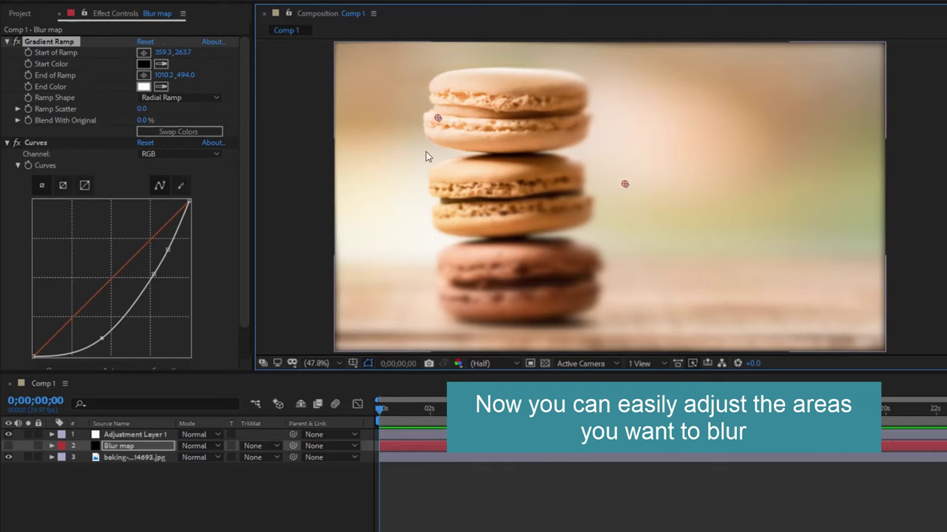
{"action": "left_click_drag", "start_coordinate": [439, 120], "coordinate": [440, 222]}
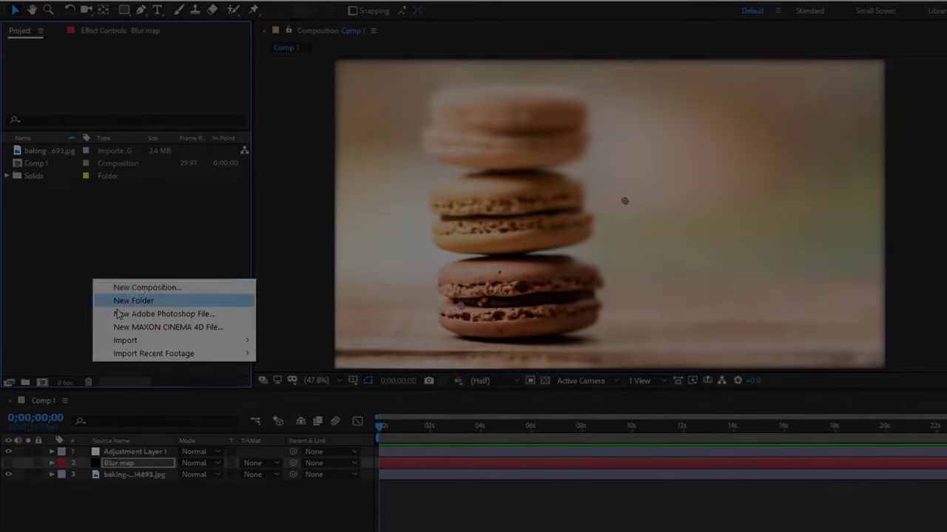
Create the 'blur map' composition and add a white solid layer to it.
{"action": "left_click", "coordinate": [146, 288]}
{"action": "type", "text": "blur map"}
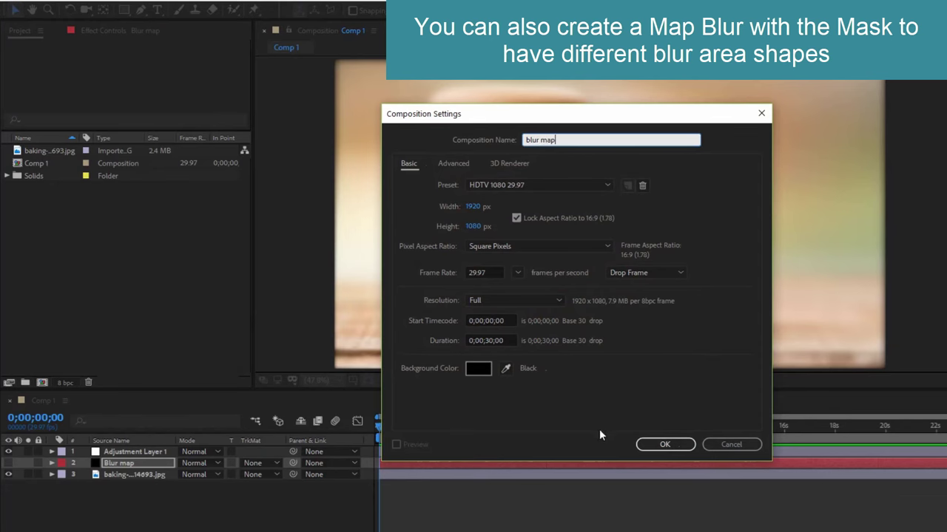
{"action": "key", "text": "Return"}
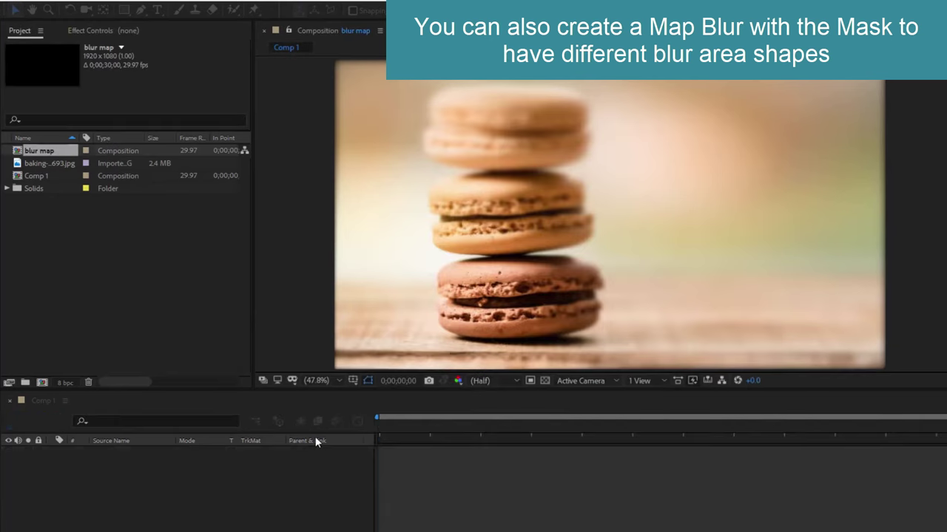
{"action": "right_click", "coordinate": [100, 498]}
{"action": "mouse_move", "coordinate": [131, 363]}
{"action": "left_click", "coordinate": [325, 397]}
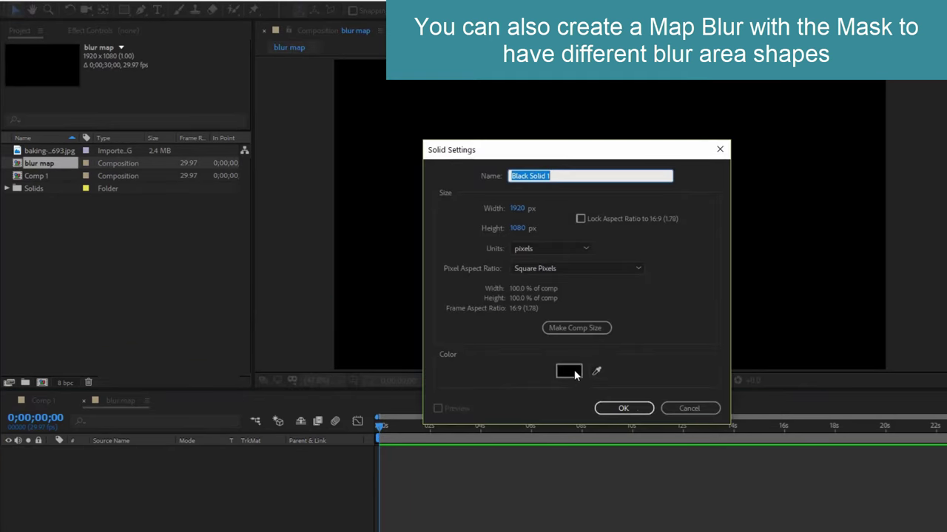
{"action": "left_click", "coordinate": [569, 370]}
{"action": "left_click_drag", "start_coordinate": [281, 451], "coordinate": [233, 304]}
{"action": "left_click", "coordinate": [547, 327]}
{"action": "left_click", "coordinate": [621, 415]}
Add a black solid (colour 000000) above the white solid.
{"action": "right_click", "coordinate": [89, 507]}
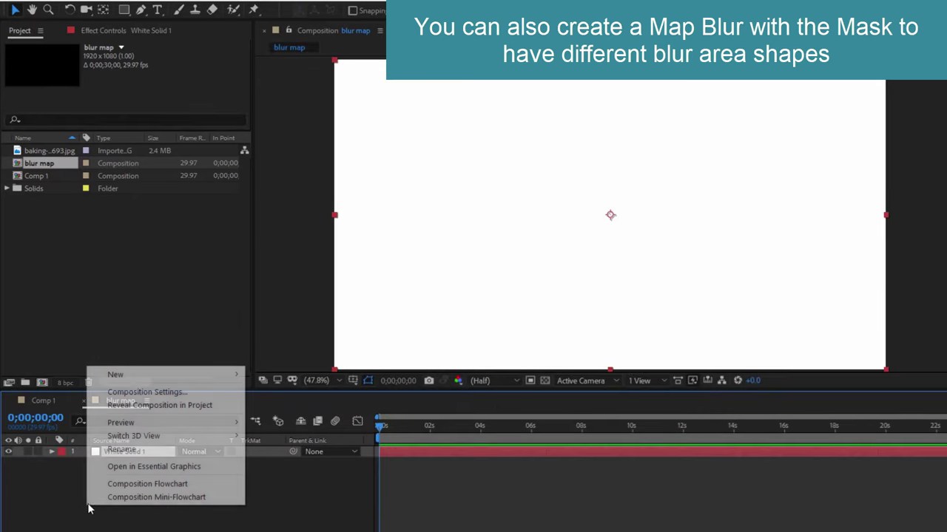
{"action": "mouse_move", "coordinate": [126, 374]}
{"action": "left_click", "coordinate": [296, 404]}
{"action": "left_click", "coordinate": [578, 375]}
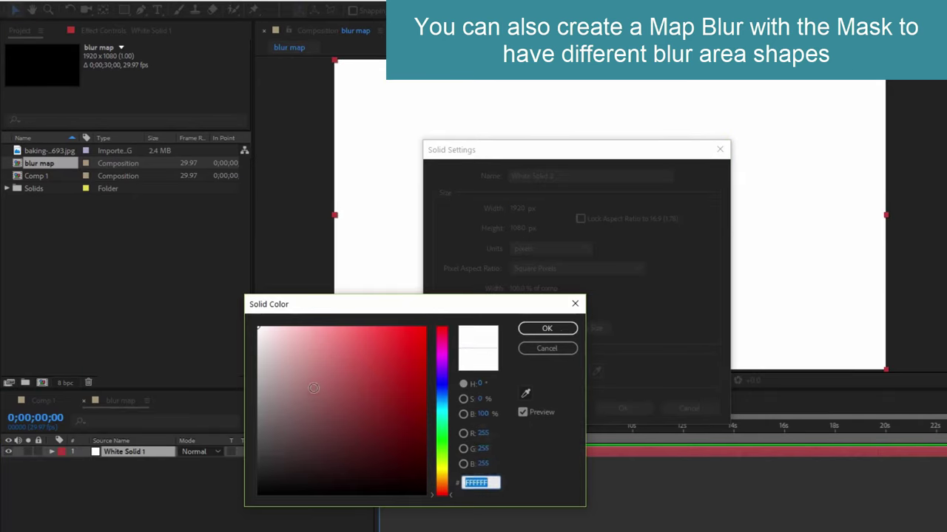
{"action": "type", "text": "000000"}
{"action": "left_click", "coordinate": [545, 328]}
{"action": "left_click", "coordinate": [623, 408]}
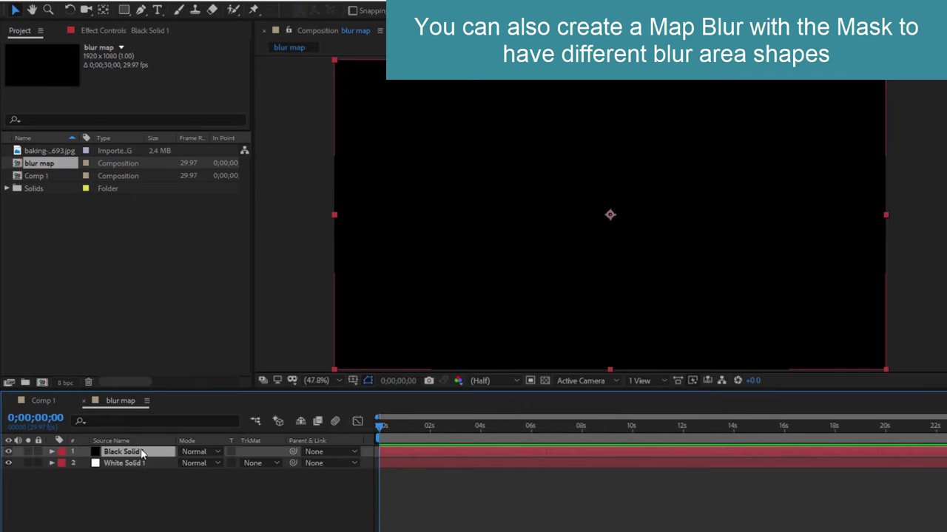
Draw a closed five-point curved Pen mask on the black solid's left side.
{"action": "left_click", "coordinate": [140, 9]}
{"action": "left_click_drag", "start_coordinate": [403, 162], "coordinate": [453, 152]}
{"action": "left_click_drag", "start_coordinate": [531, 125], "coordinate": [562, 194]}
{"action": "left_click_drag", "start_coordinate": [548, 257], "coordinate": [571, 264]}
{"action": "left_click_drag", "start_coordinate": [451, 265], "coordinate": [432, 269]}
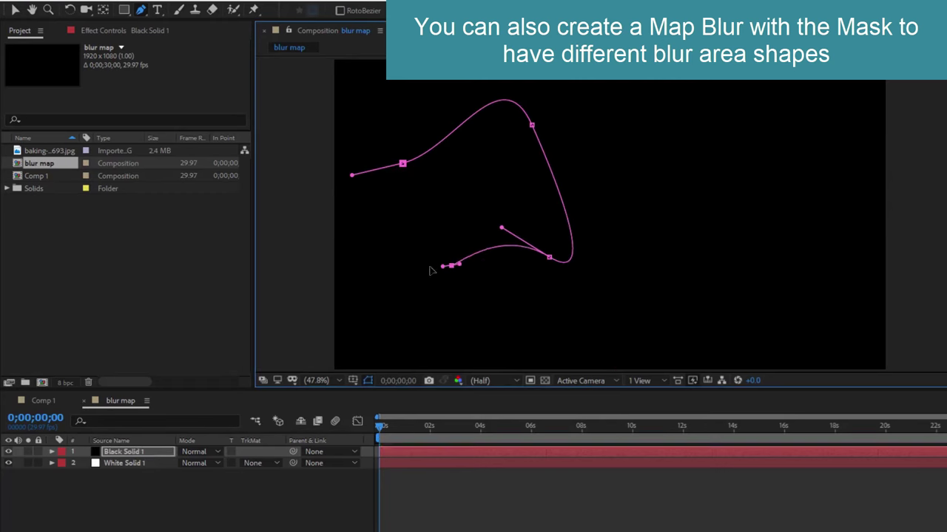
{"action": "left_click_drag", "start_coordinate": [427, 211], "coordinate": [469, 182]}
{"action": "left_click", "coordinate": [403, 163]}
Draw a second closed five-point curved mask on the right, then select Black Solid 1.
{"action": "left_click_drag", "start_coordinate": [698, 164], "coordinate": [662, 233]}
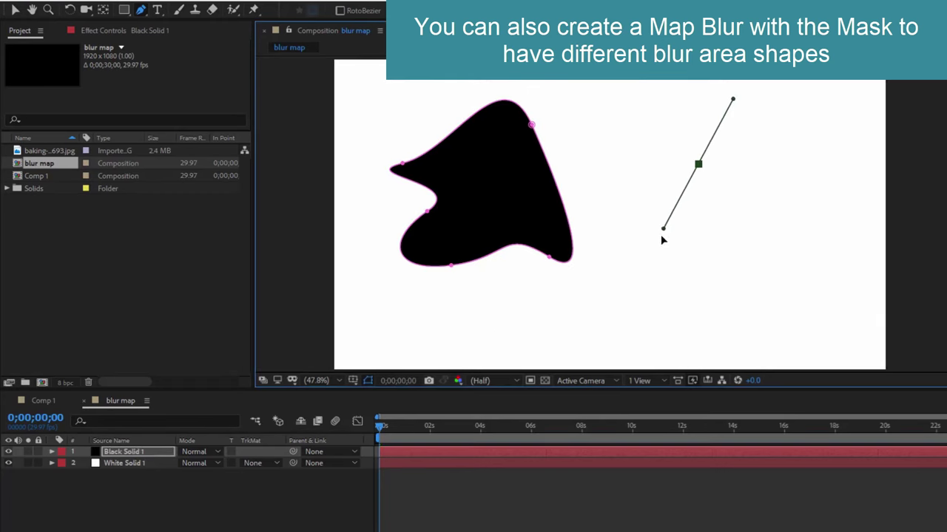
{"action": "left_click_drag", "start_coordinate": [591, 307], "coordinate": [636, 315]}
{"action": "left_click_drag", "start_coordinate": [716, 291], "coordinate": [777, 259]}
{"action": "left_click_drag", "start_coordinate": [833, 130], "coordinate": [839, 91]}
{"action": "left_click_drag", "start_coordinate": [772, 138], "coordinate": [754, 154]}
{"action": "left_click", "coordinate": [698, 164]}
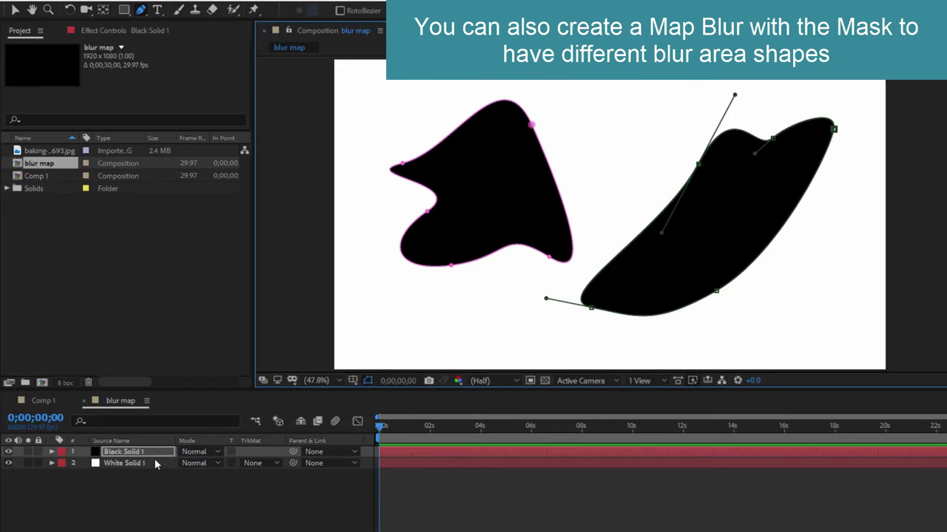
{"action": "left_click", "coordinate": [134, 454]}
Feather Black Solid 1's two masks to 150 and 146 pixels for soft-edged black blobs.
{"action": "key", "text": "f"}
{"action": "mouse_move", "coordinate": [196, 475]}
{"action": "left_mouse_down"}
{"action": "mouse_move", "coordinate": [222, 475]}
{"action": "mouse_move", "coordinate": [222, 497]}
{"action": "mouse_move", "coordinate": [184, 475]}
{"action": "mouse_move", "coordinate": [207, 497]}
{"action": "left_mouse_up"}
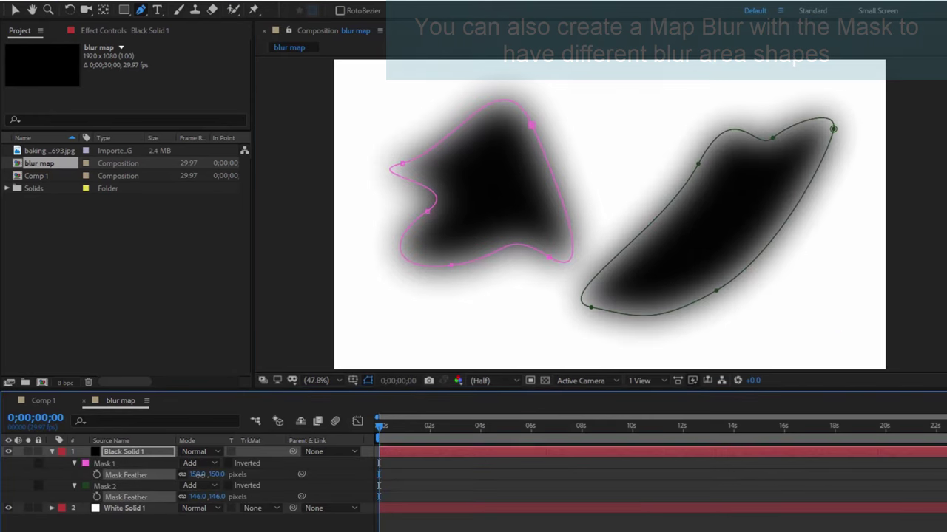
{"action": "left_click", "coordinate": [185, 521]}
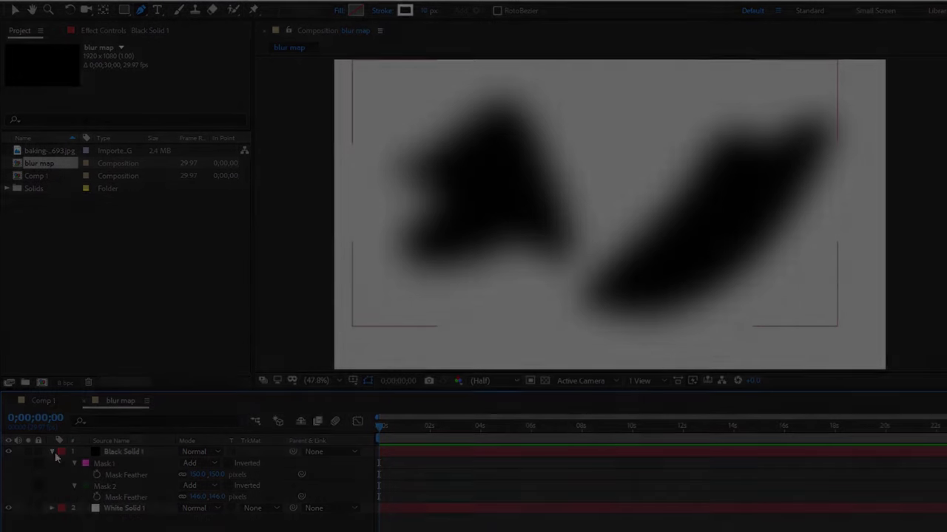